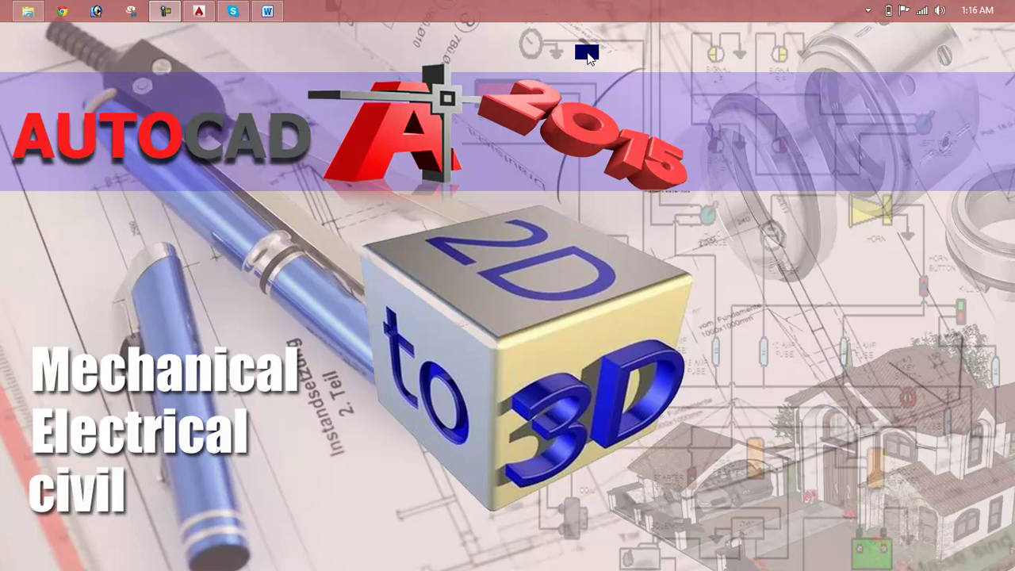
- Read the Lesson 27 outline in Word, then minimize Word and return to AutoCAD
{"action": "left_click", "coordinate": [270, 10]}
{"action": "scroll", "coordinate": [697, 305], "scroll_direction": "up", "scroll_amount": 1}
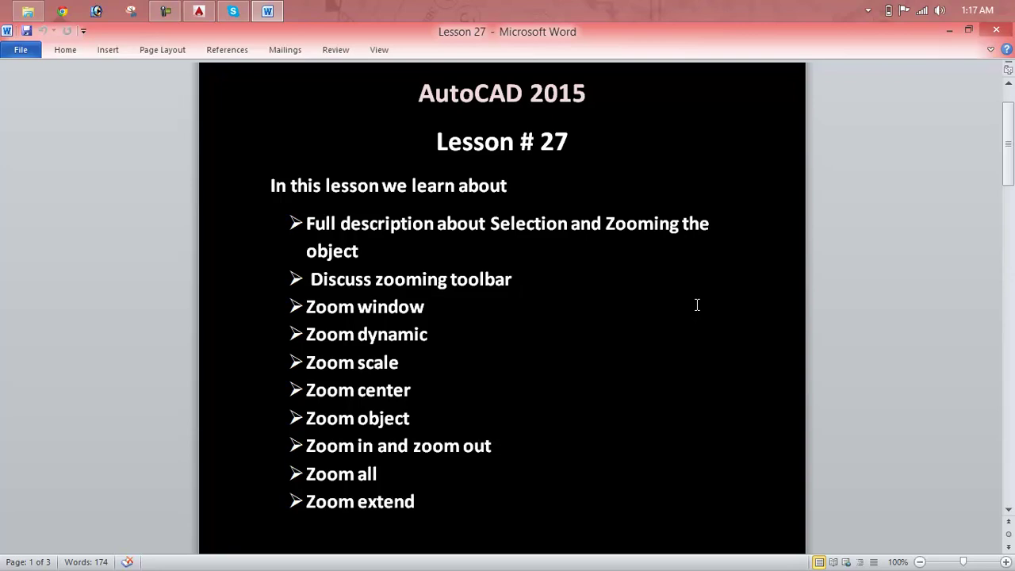
{"action": "left_click", "coordinate": [949, 30]}
{"action": "left_click", "coordinate": [199, 11]}
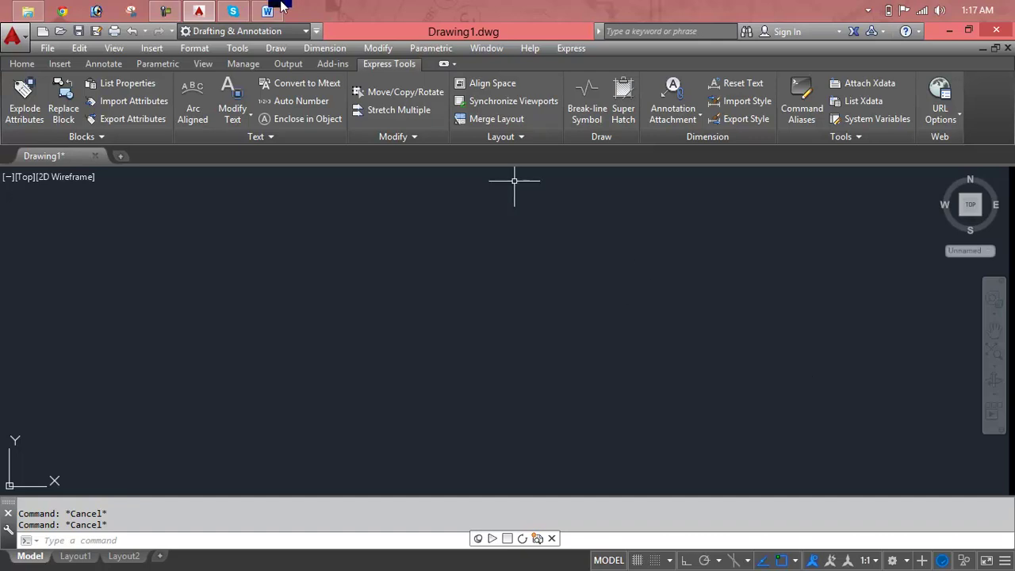
{"action": "left_click", "coordinate": [275, 49]}
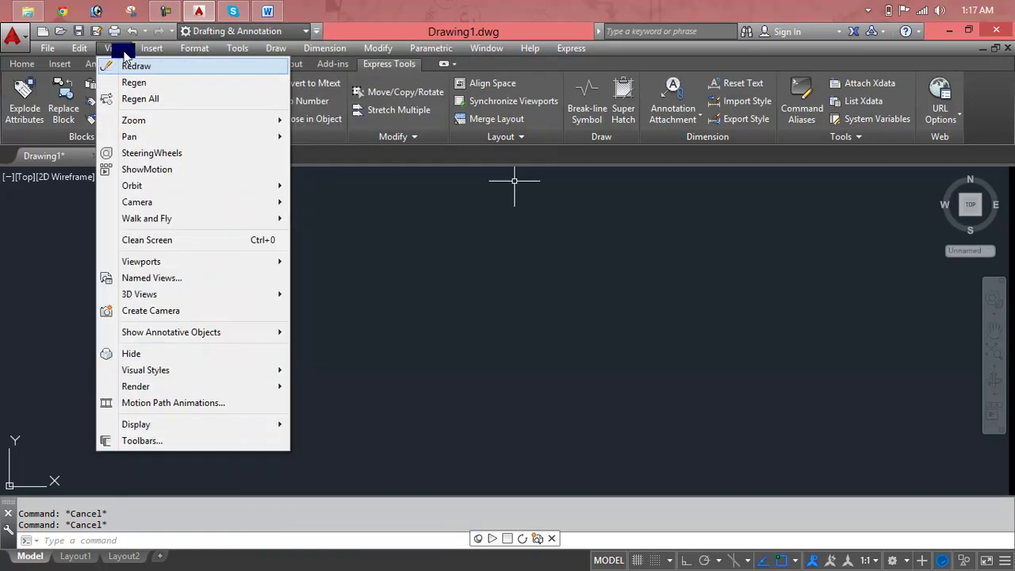
{"action": "mouse_move", "coordinate": [133, 119]}
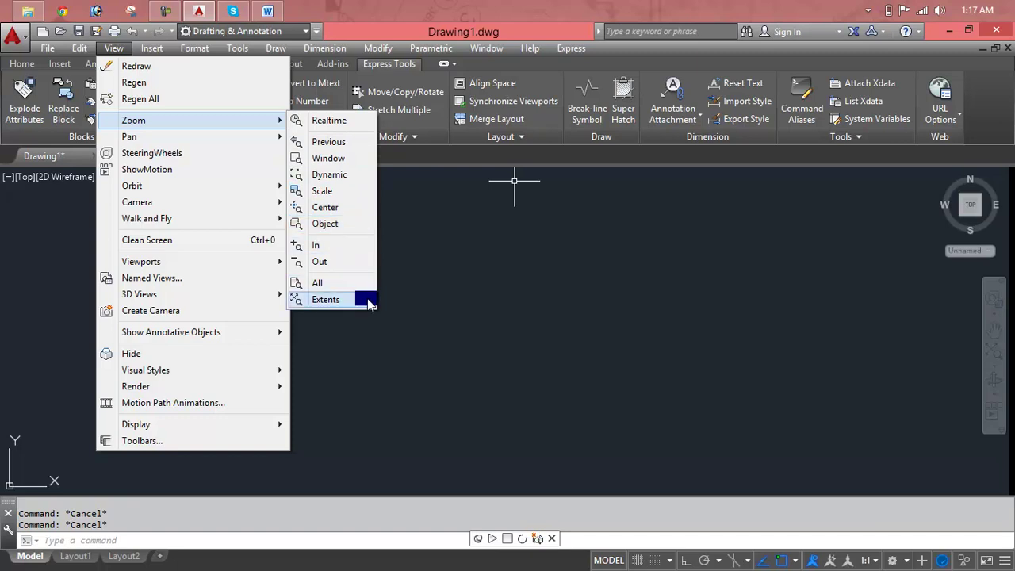
{"action": "left_click", "coordinate": [997, 362]}
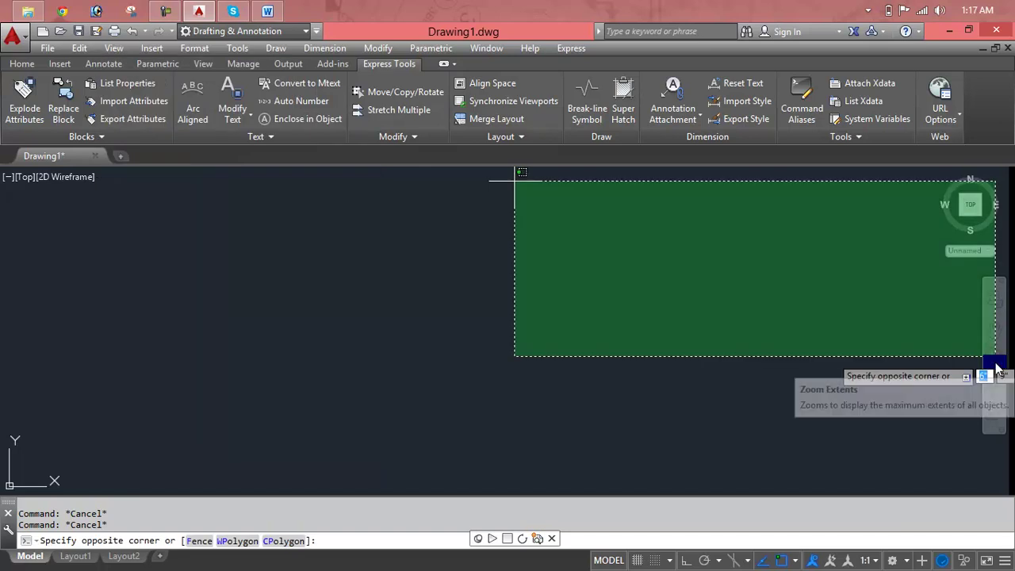
{"action": "key", "text": "Escape"}
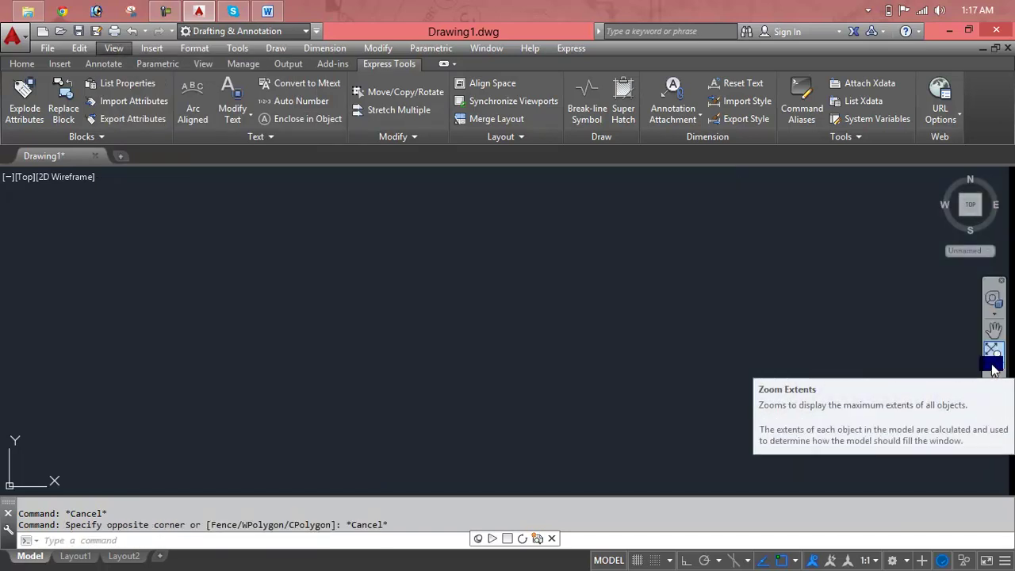
{"action": "left_click", "coordinate": [994, 365]}
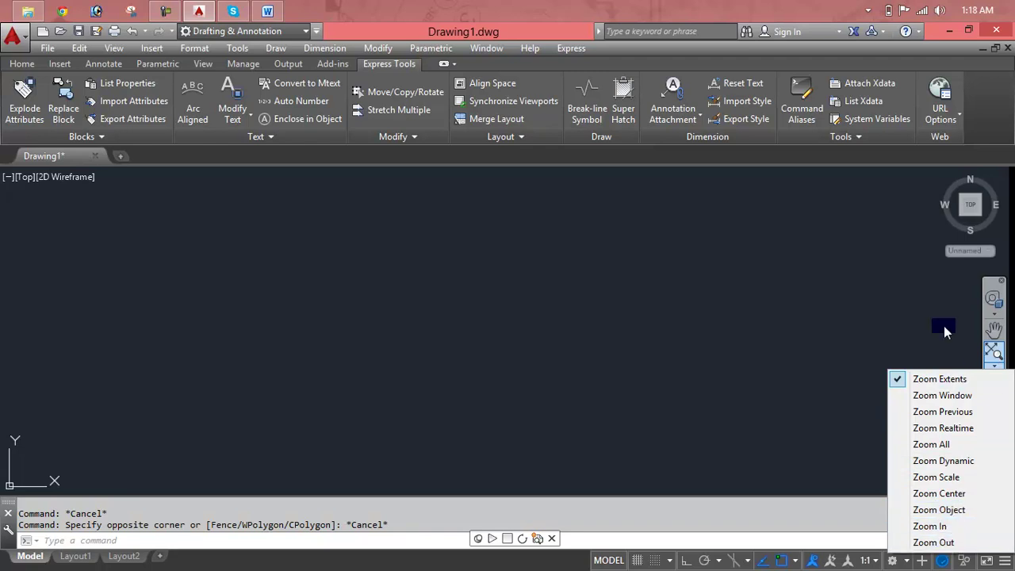
{"action": "key", "text": "Escape"}
{"action": "key", "text": "Escape"}
{"action": "key", "text": "Escape"}
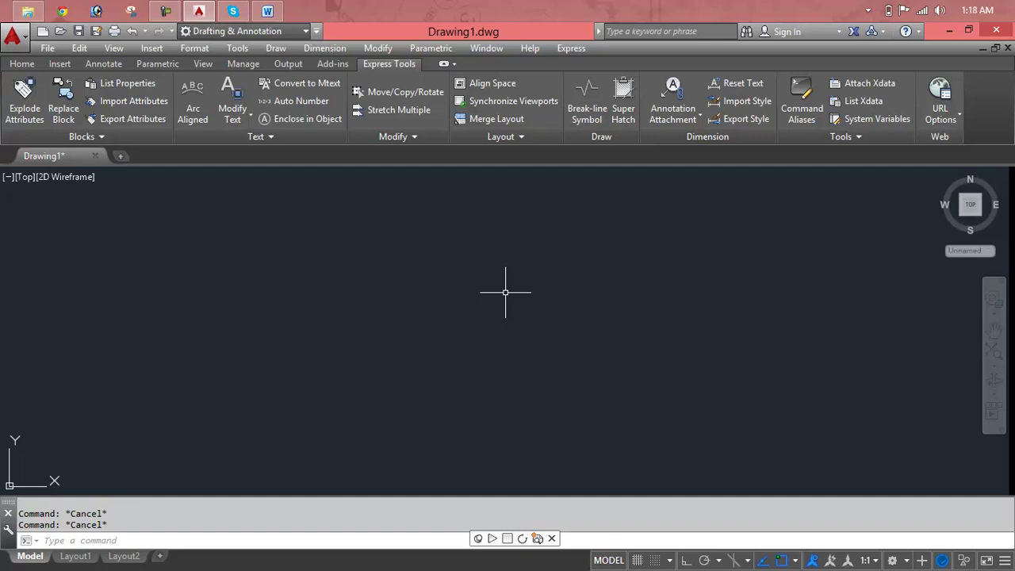
{"action": "middle_click_drag", "start_coordinate": [505, 292], "coordinate": [505, 293]}
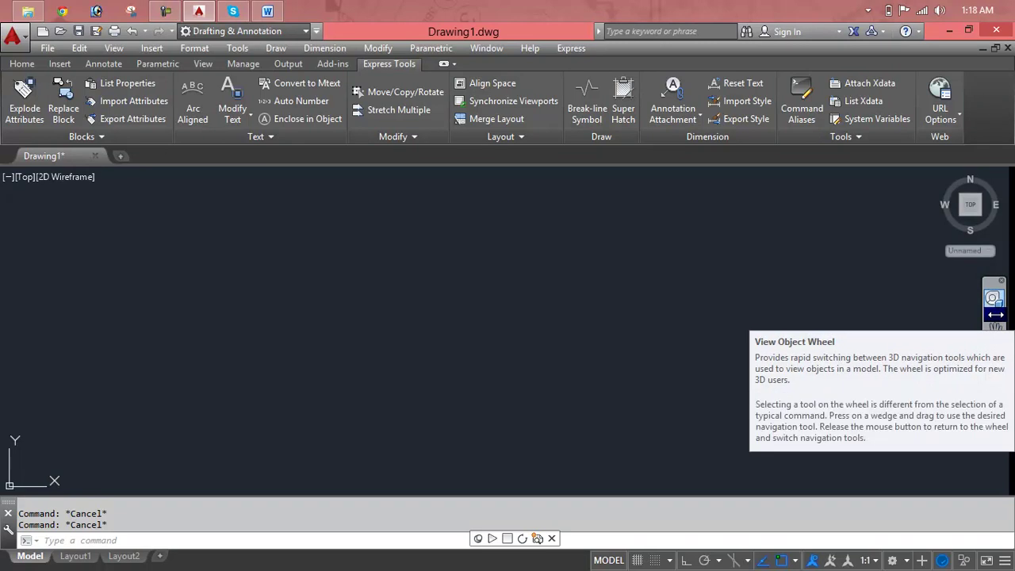
{"action": "left_click", "coordinate": [996, 314]}
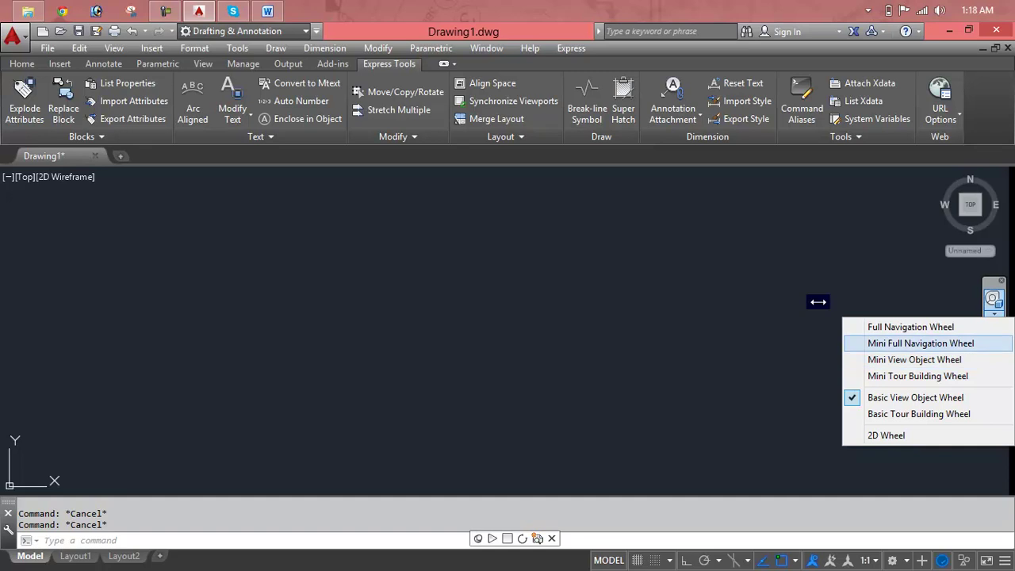
{"action": "left_click", "coordinate": [887, 350]}
{"action": "left_click_drag", "start_coordinate": [469, 261], "coordinate": [587, 392]}
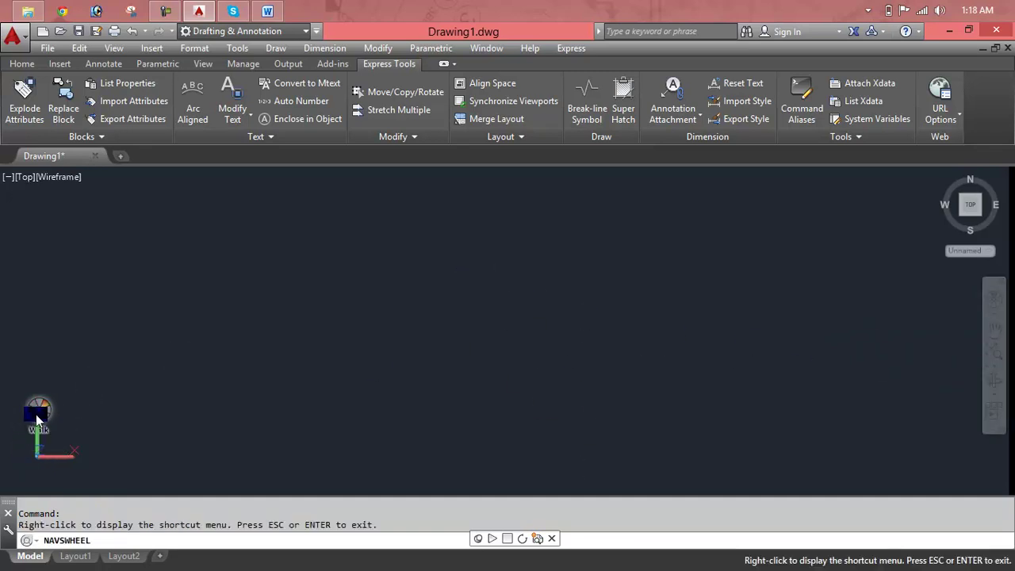
{"action": "key", "text": "Escape"}
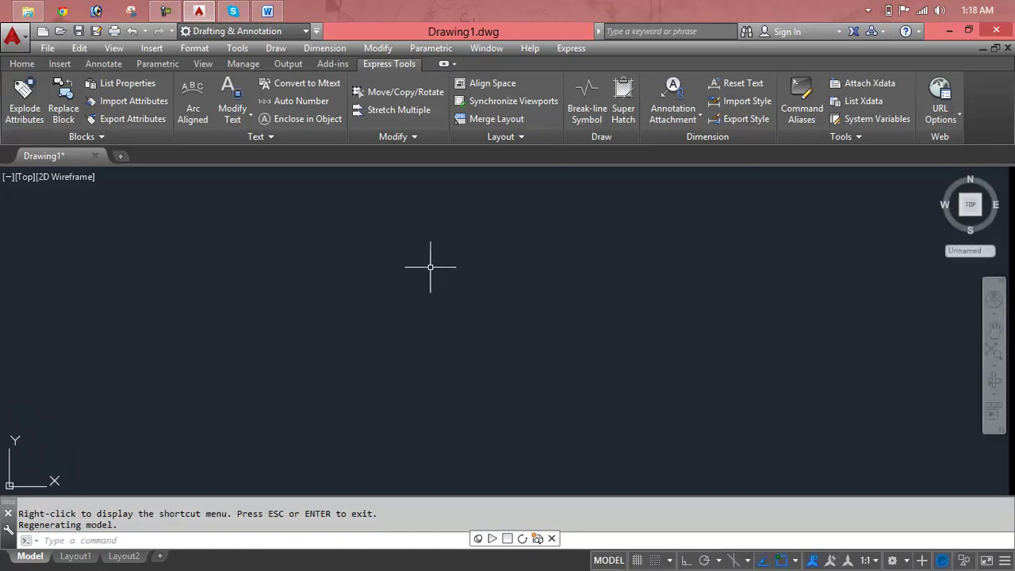
{"action": "left_click", "coordinate": [27, 178]}
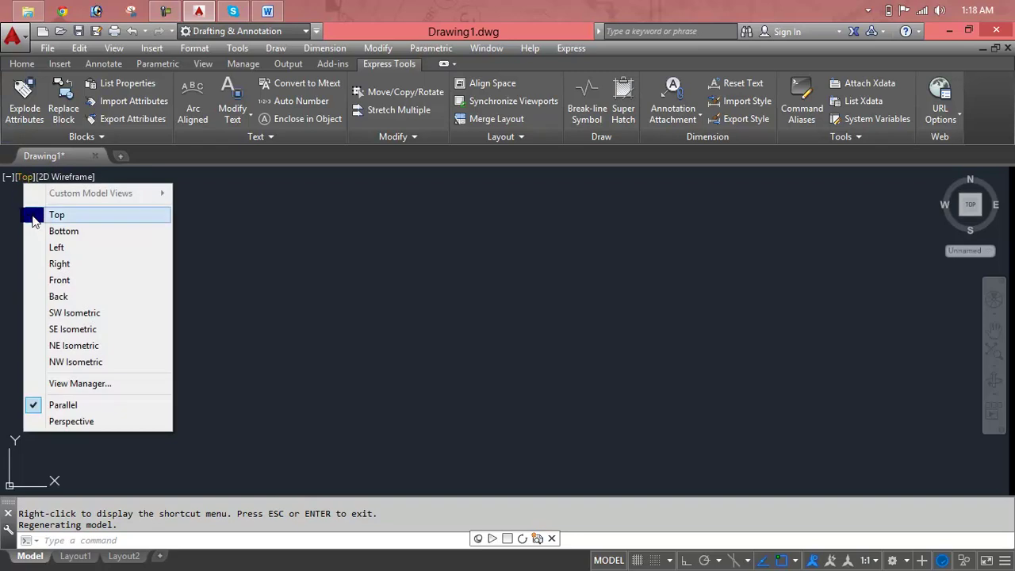
{"action": "left_click", "coordinate": [35, 227]}
{"action": "key", "text": "Escape"}
{"action": "key", "text": "Escape"}
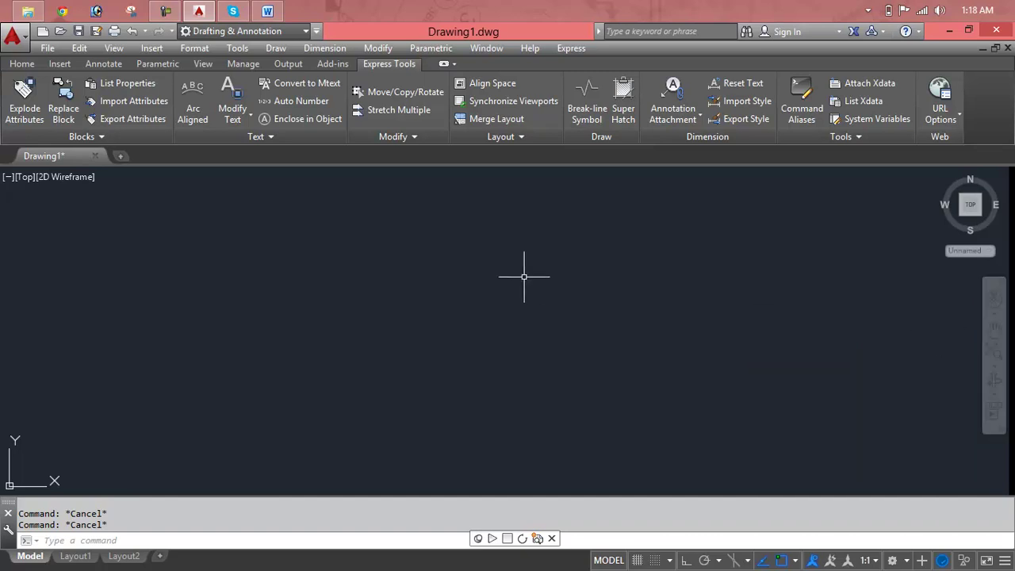
- Draw a rectangle in the upper left of the drawing with REC
{"action": "type", "text": "rec"}
{"action": "key", "text": "Return"}
{"action": "left_click", "coordinate": [180, 220]}
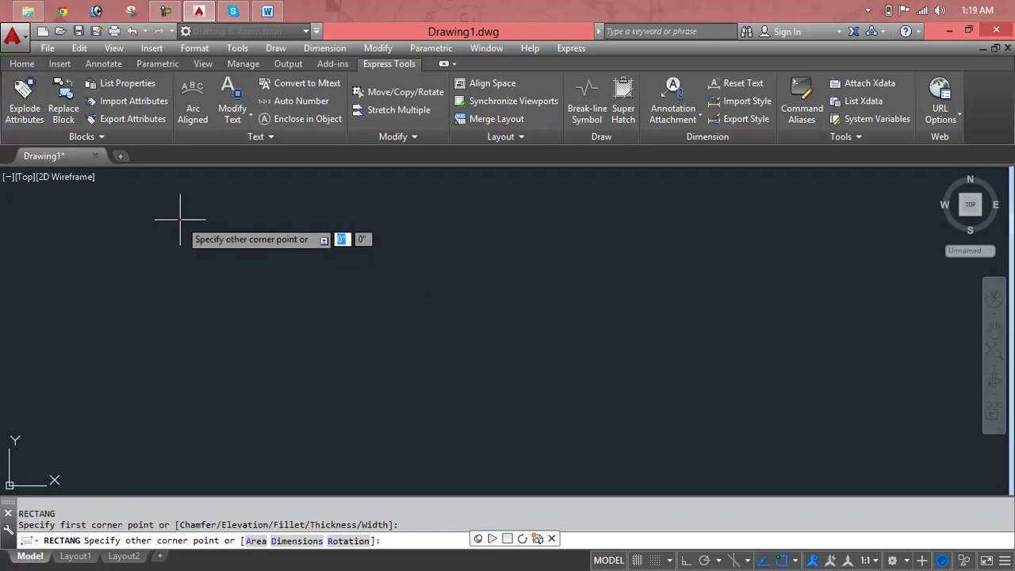
{"action": "left_click", "coordinate": [333, 269]}
{"action": "key", "text": "Escape"}
{"action": "key", "text": "Escape"}
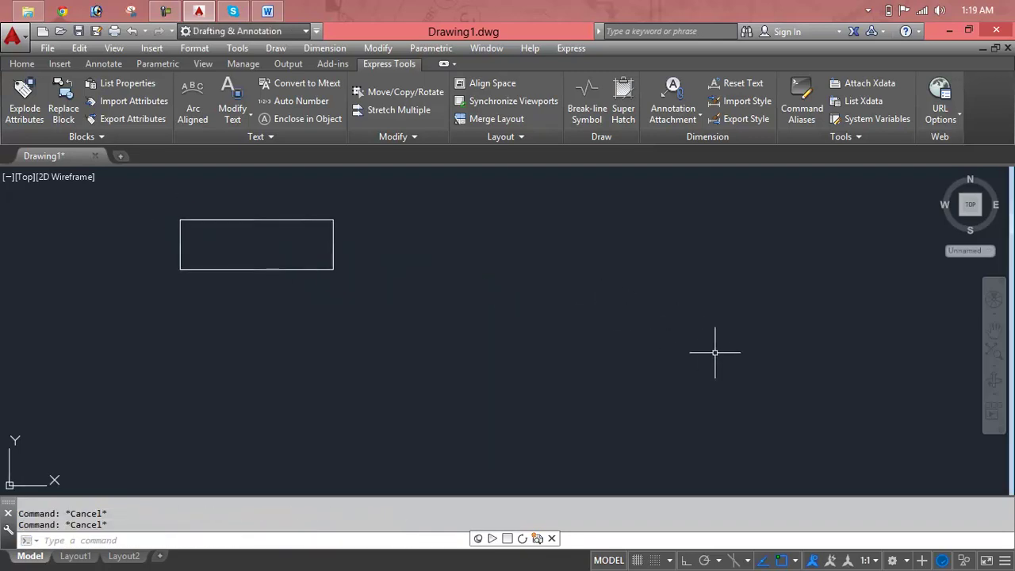
- Draw three small circles: lower right, top right, and one inside the rectangle
{"action": "type", "text": "c"}
{"action": "key", "text": "Return"}
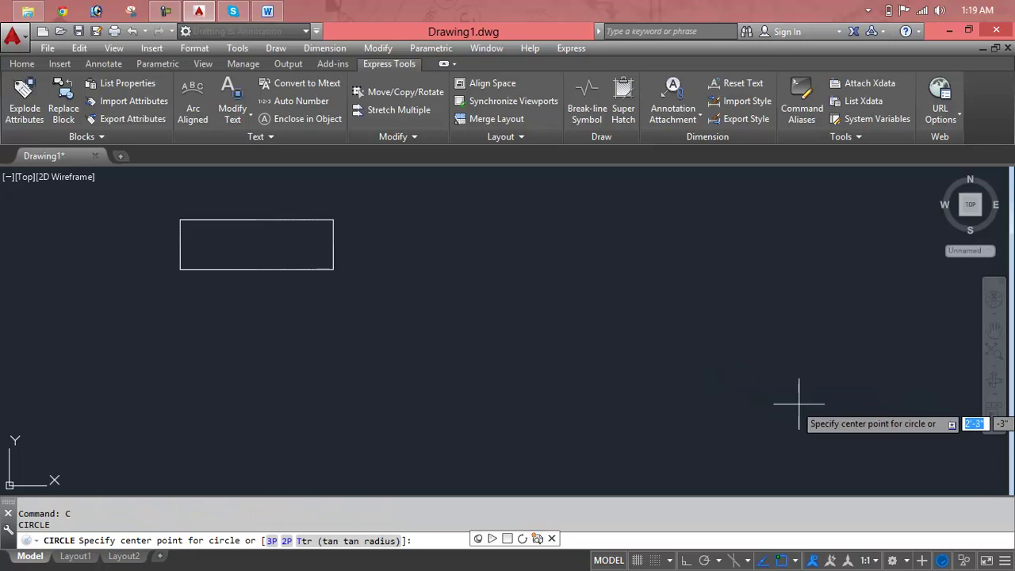
{"action": "left_click", "coordinate": [797, 405]}
{"action": "left_click", "coordinate": [810, 392]}
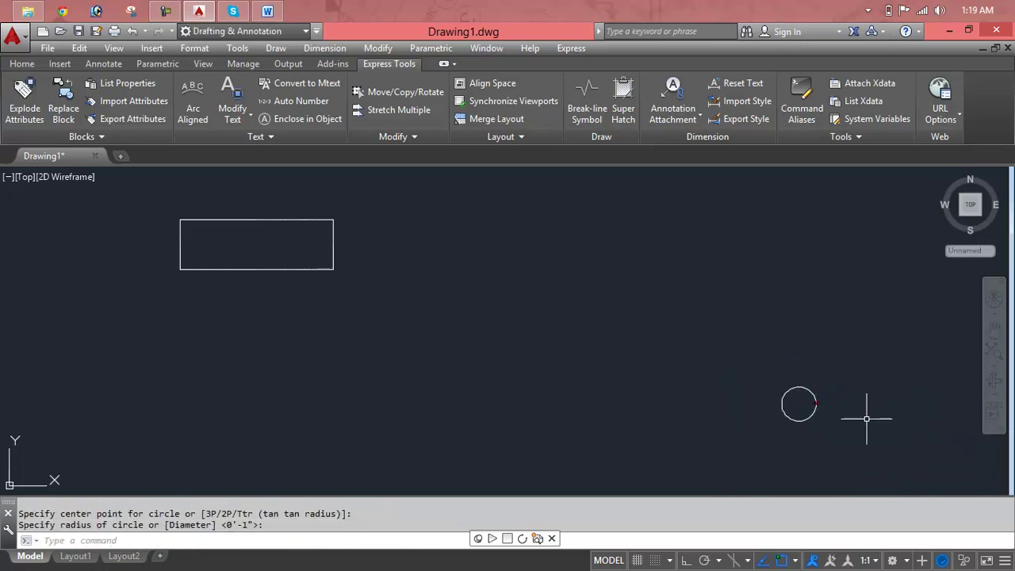
{"action": "key", "text": "Return"}
{"action": "left_click", "coordinate": [834, 192]}
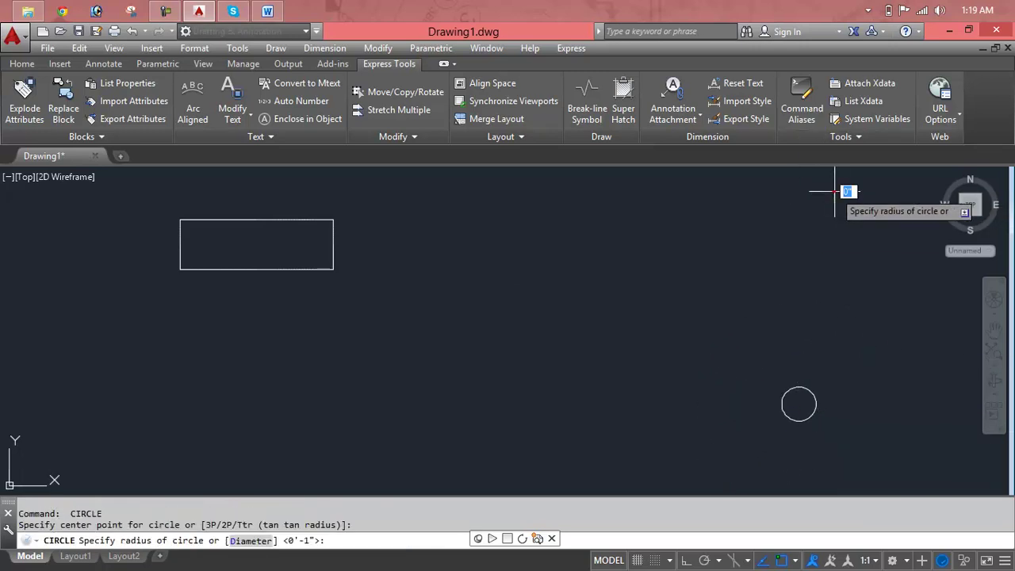
{"action": "left_click", "coordinate": [861, 201]}
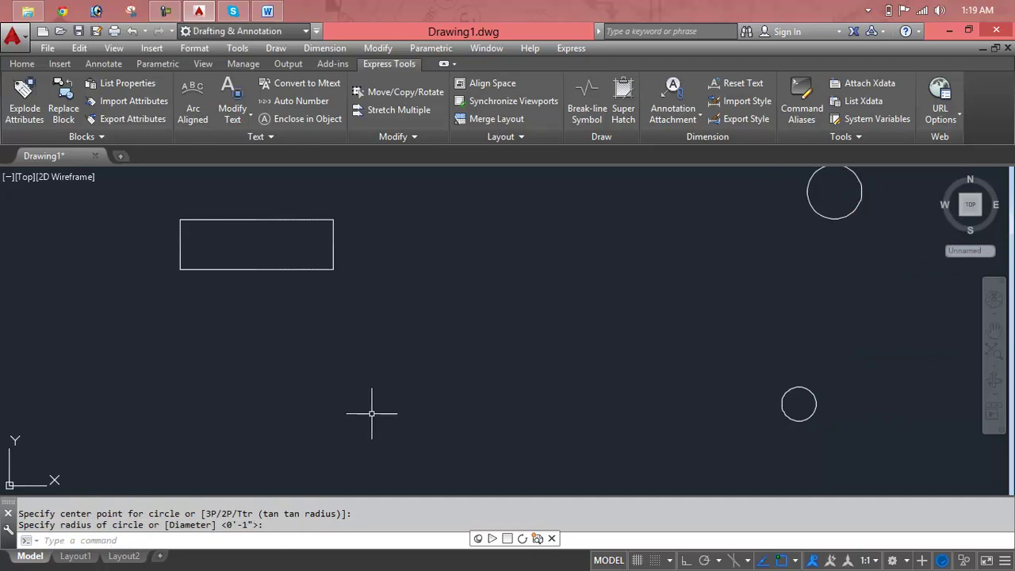
{"action": "key", "text": "Return"}
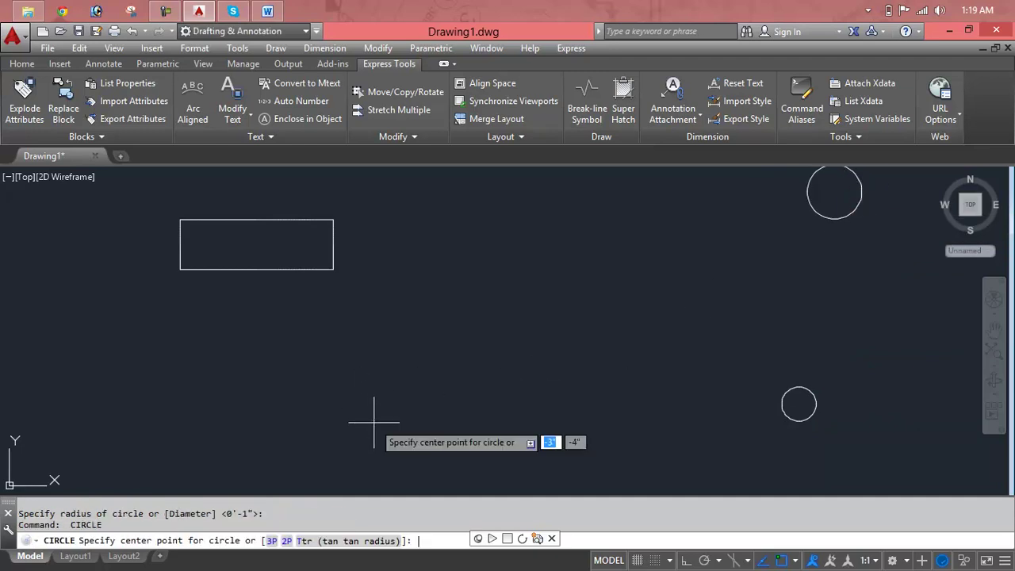
{"action": "left_click", "coordinate": [252, 237]}
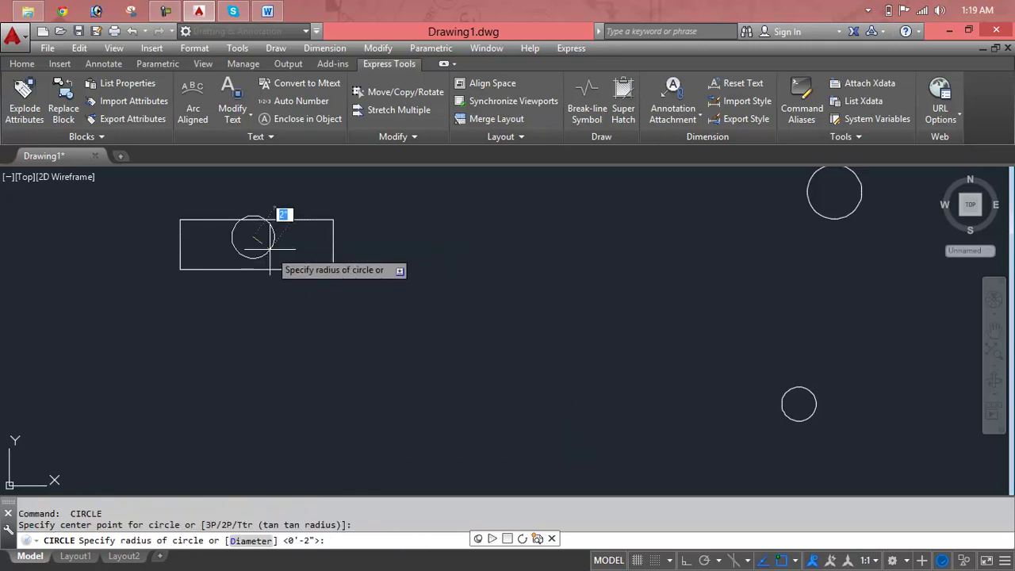
{"action": "left_click", "coordinate": [264, 232]}
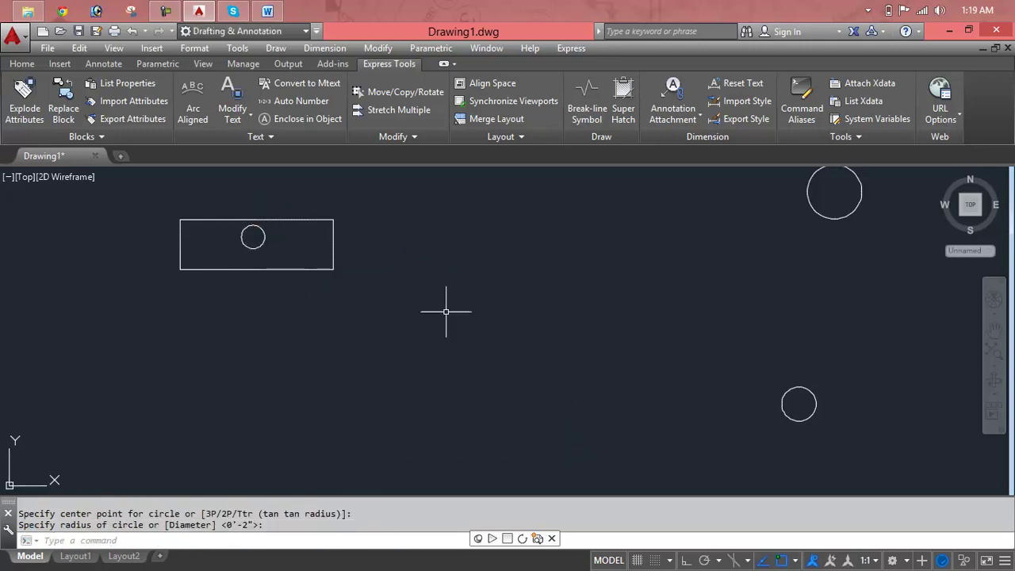
{"action": "key", "text": "Escape"}
{"action": "key", "text": "Escape"}
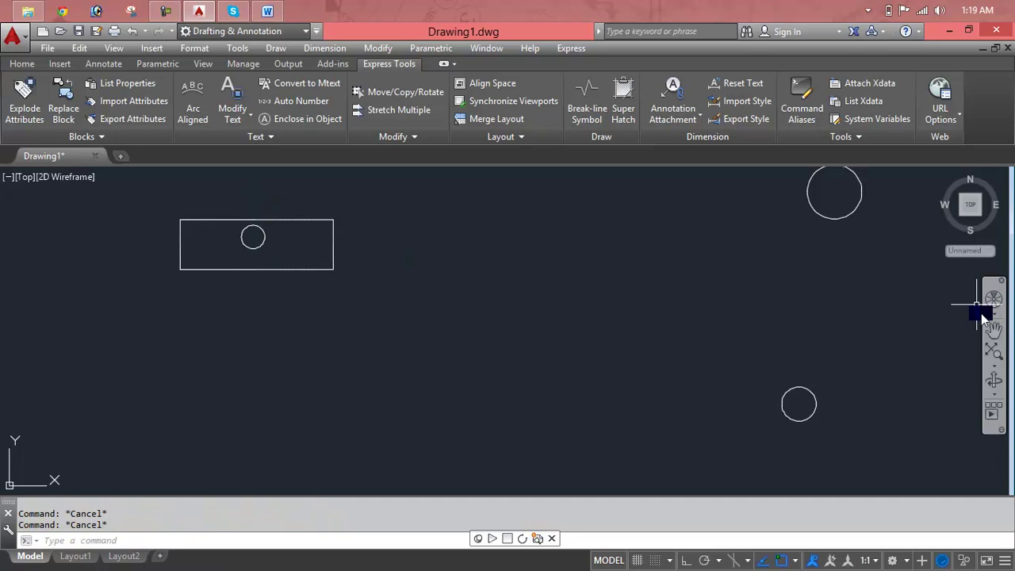
- Fit the drawing with Zoom Extents (Z, E) from the command line
{"action": "left_click", "coordinate": [997, 363]}
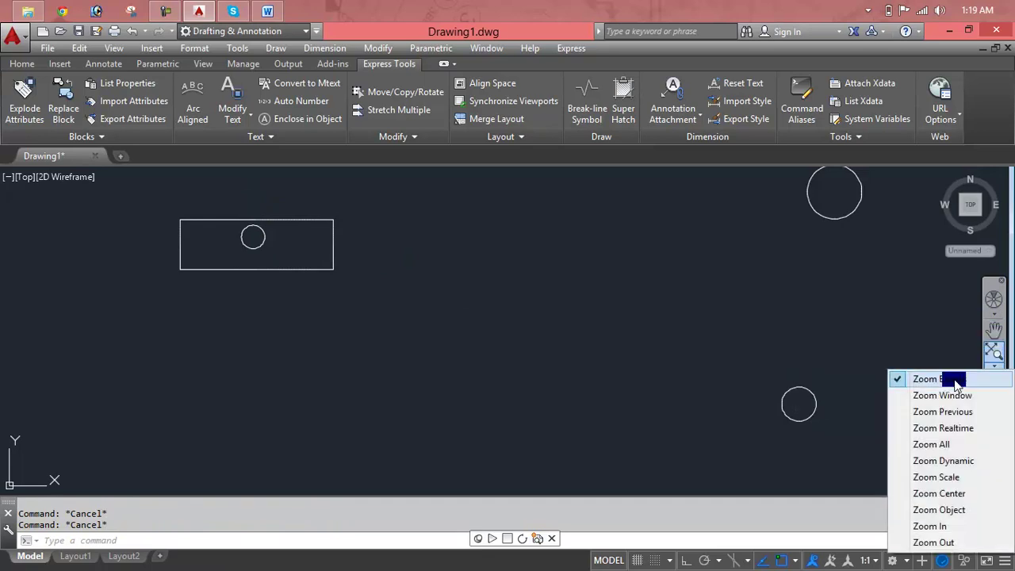
{"action": "left_click", "coordinate": [511, 320]}
{"action": "type", "text": "z"}
{"action": "key", "text": "Return"}
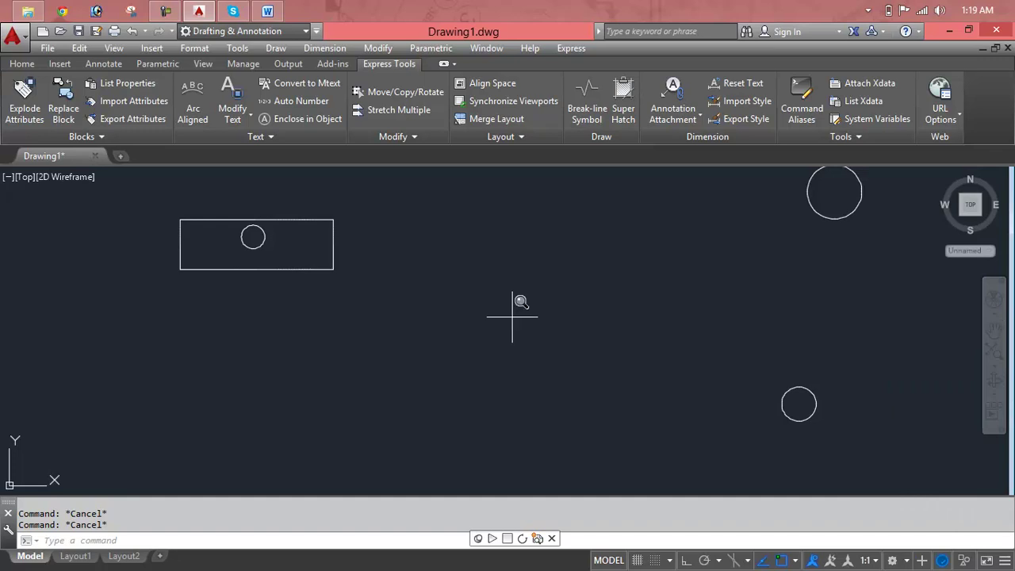
{"action": "type", "text": "e"}
{"action": "key", "text": "Return"}
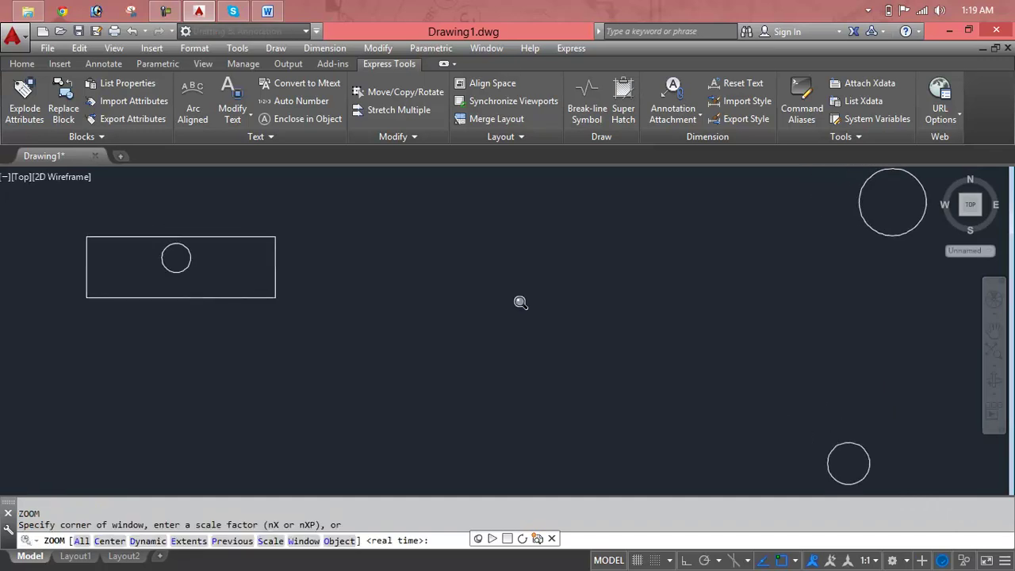
{"action": "key", "text": "Escape"}
- Apply Zoom All (Z, A) twice from the command line
{"action": "key", "text": "Escape"}
{"action": "type", "text": "z"}
{"action": "key", "text": "Return"}
{"action": "type", "text": "a"}
{"action": "key", "text": "Return"}
{"action": "key", "text": "Escape"}
{"action": "key", "text": "Escape"}
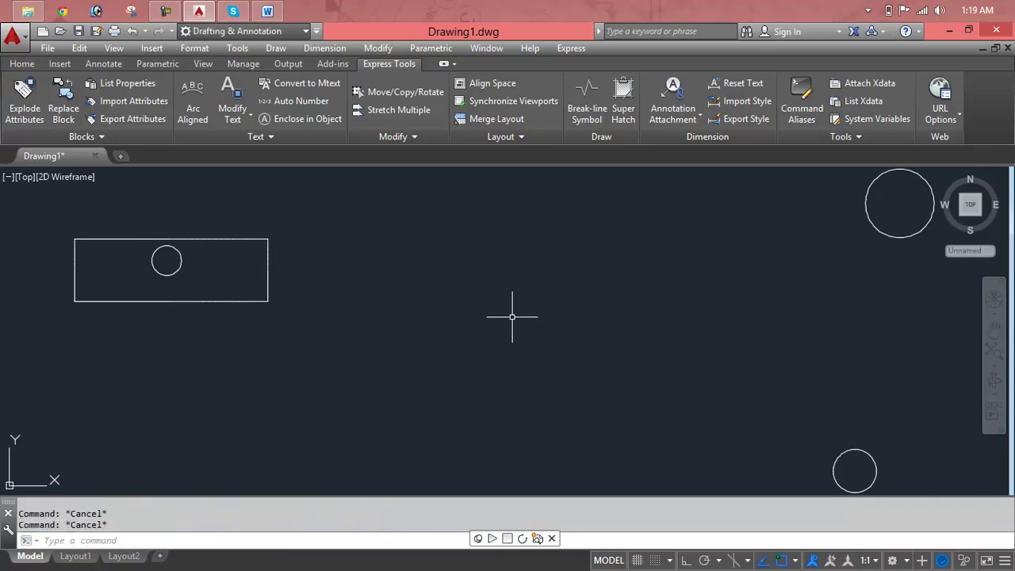
{"action": "scroll", "coordinate": [530, 321], "scroll_direction": "down", "scroll_amount": 3}
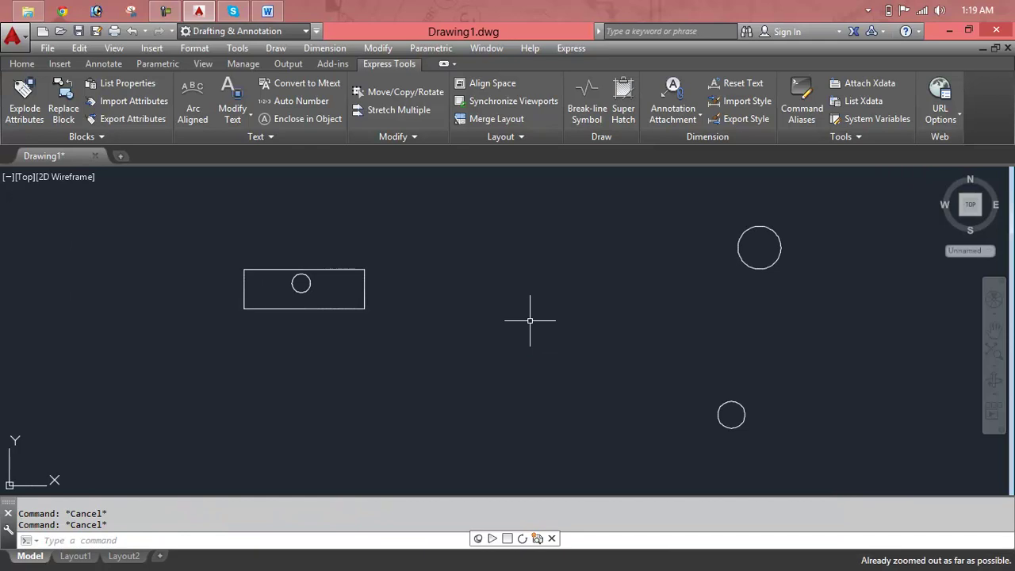
{"action": "type", "text": "z"}
{"action": "key", "text": "Return"}
{"action": "type", "text": "a"}
{"action": "key", "text": "Return"}
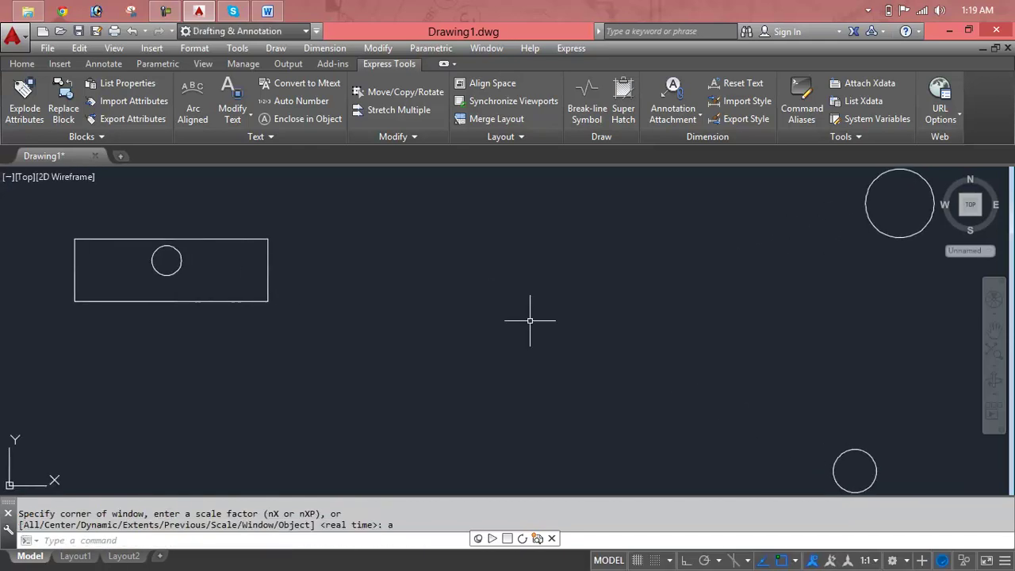
{"action": "key", "text": "Escape"}
{"action": "key", "text": "Escape"}
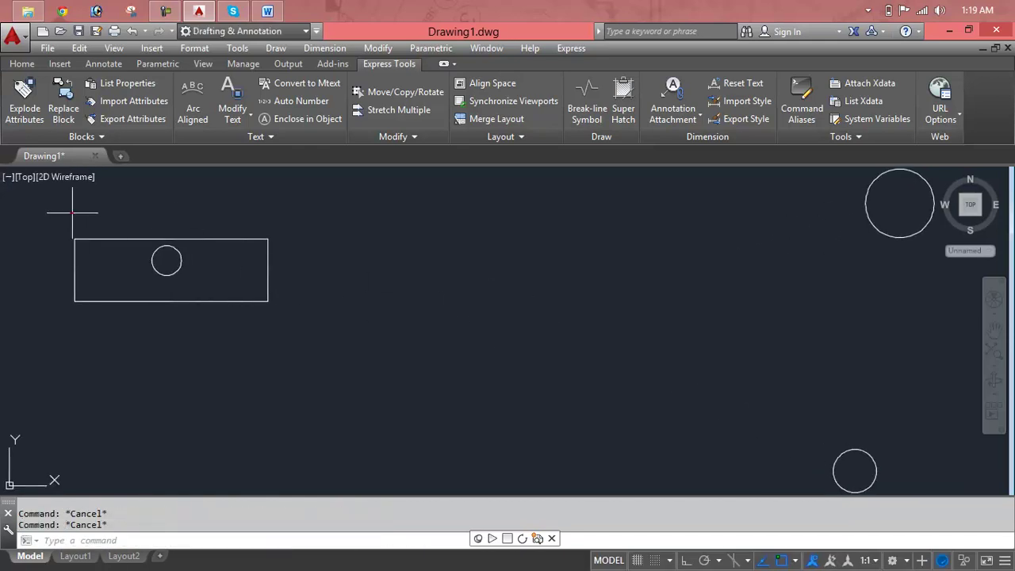
- Box-select the rectangle and its inner circle, then deselect them
{"action": "left_click", "coordinate": [72, 213]}
{"action": "key", "text": "Escape"}
{"action": "left_click", "coordinate": [28, 207]}
{"action": "left_click", "coordinate": [446, 357]}
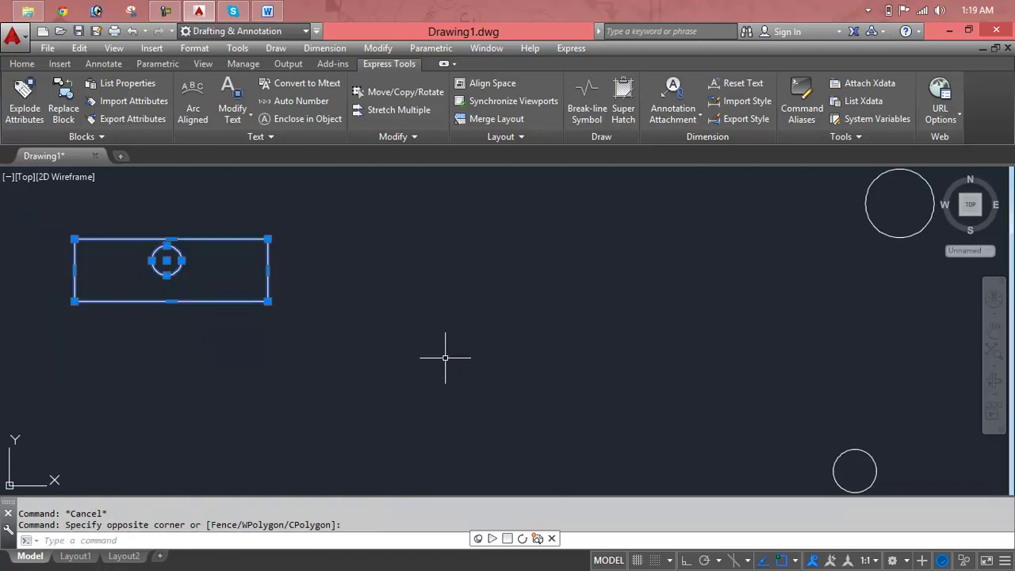
{"action": "key", "text": "Escape"}
- Fit all objects in view with Zoom Extents on the navigation bar
{"action": "type", "text": "z"}
{"action": "key", "text": "Return"}
{"action": "type", "text": "e"}
{"action": "key", "text": "Escape"}
{"action": "key", "text": "Escape"}
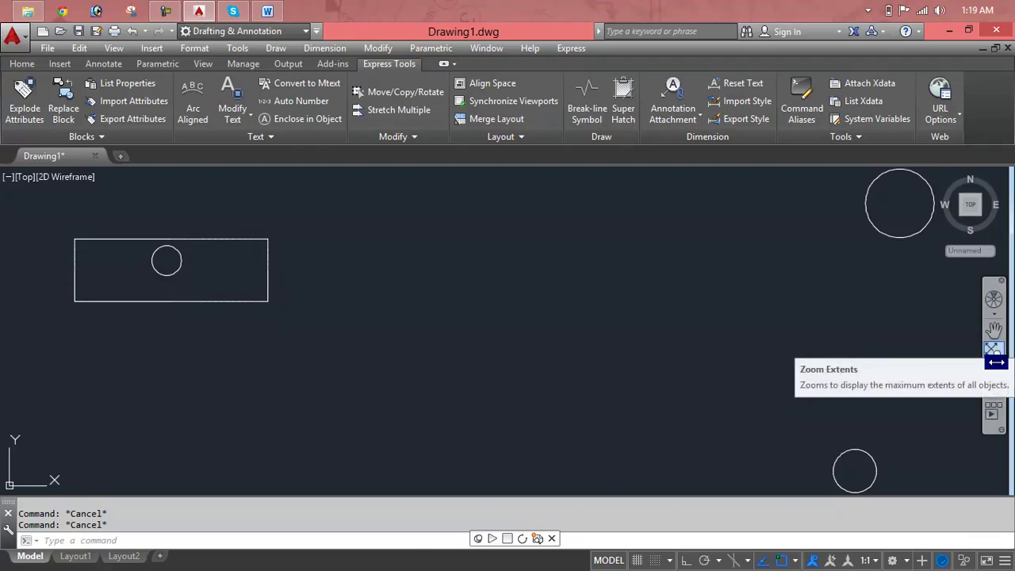
{"action": "left_click", "coordinate": [995, 350]}
- Zoom Window around the rectangle, then return with Zoom Previous
{"action": "left_click", "coordinate": [996, 367]}
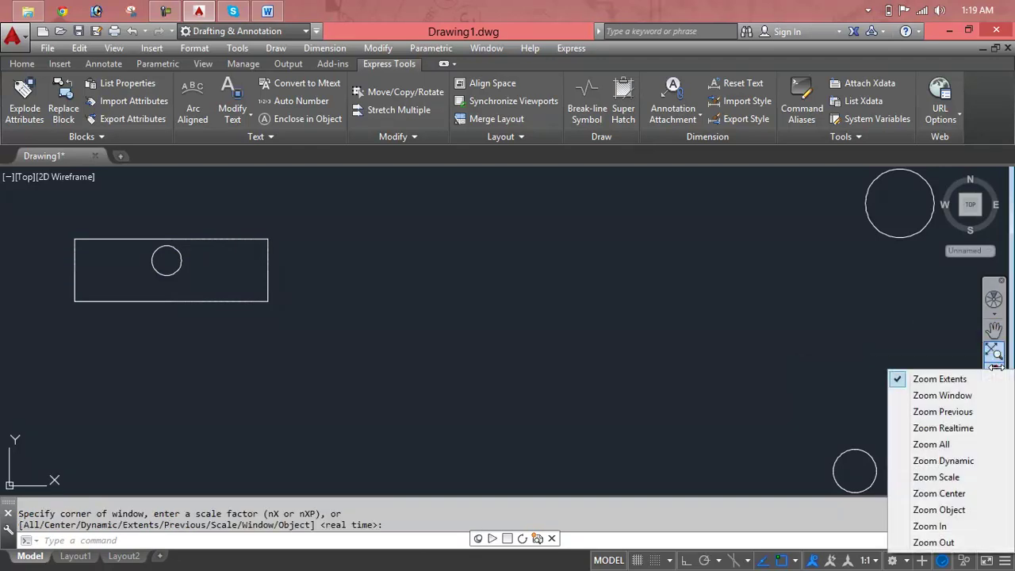
{"action": "left_click", "coordinate": [937, 396]}
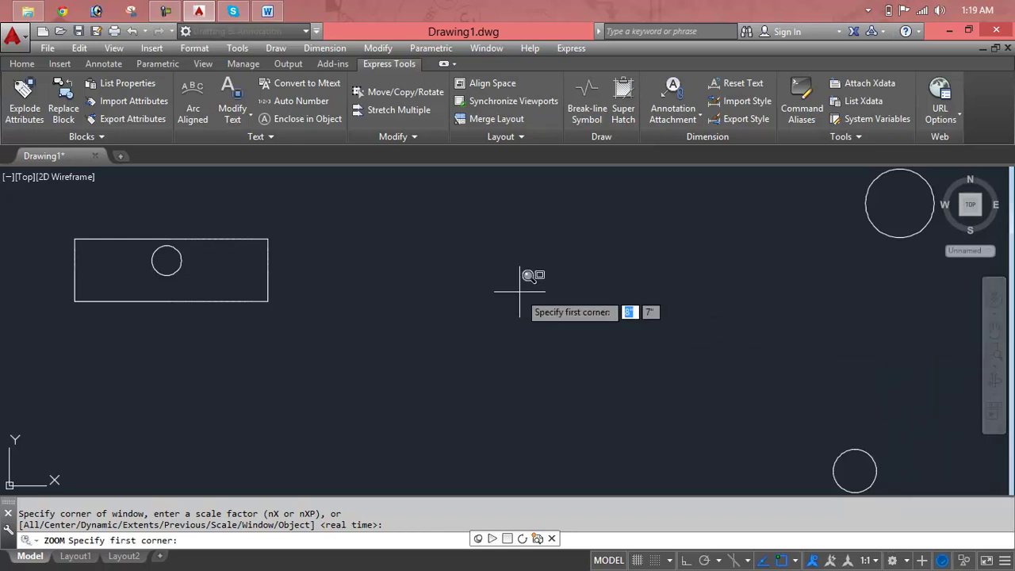
{"action": "left_click", "coordinate": [55, 238]}
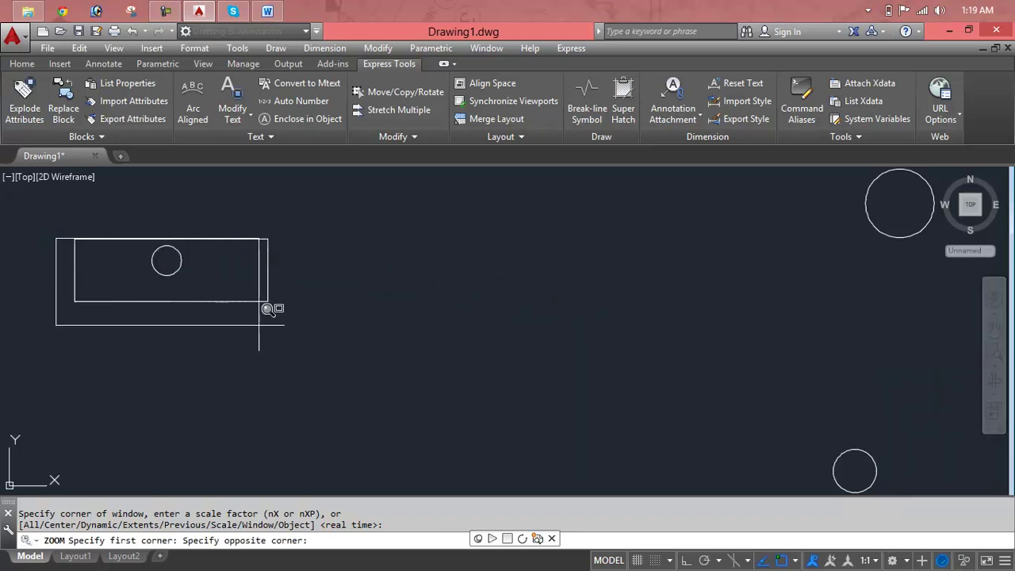
{"action": "left_click", "coordinate": [353, 296]}
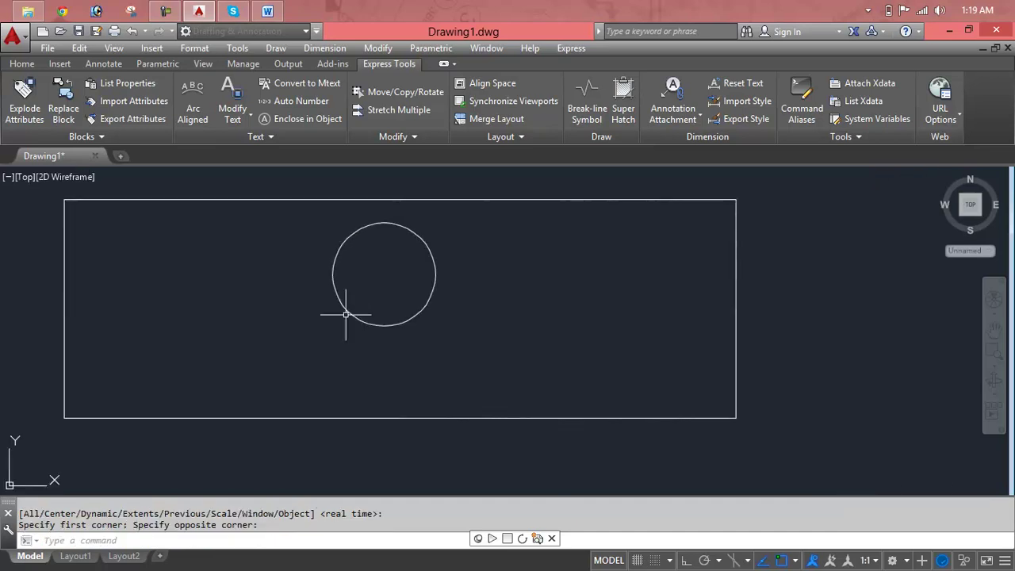
{"action": "mouse_move", "coordinate": [970, 204]}
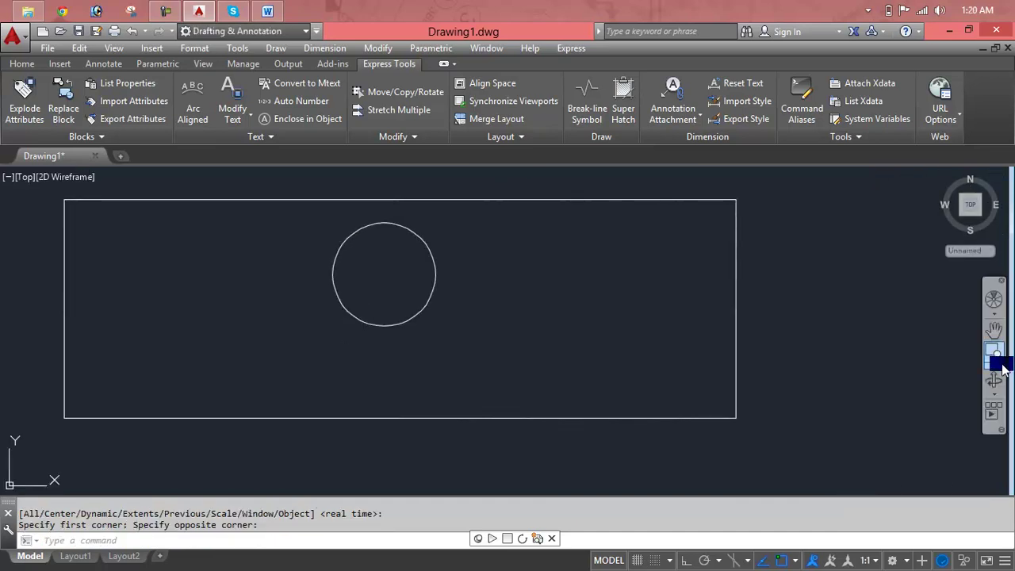
{"action": "left_click", "coordinate": [1001, 365]}
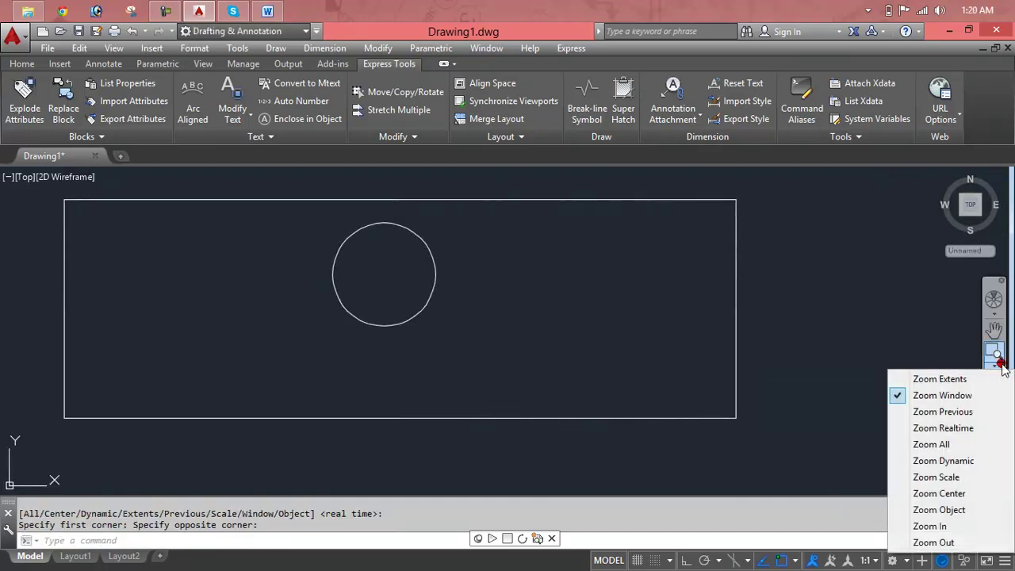
{"action": "left_click", "coordinate": [918, 417]}
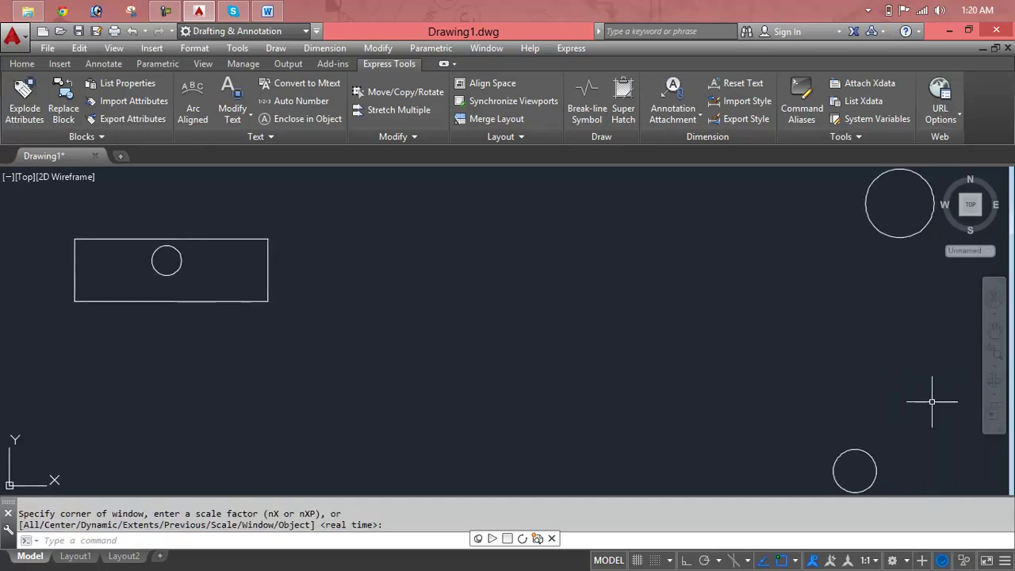
- Use Zoom Realtime to zoom in and out and pan the rectangle toward centre
{"action": "left_click", "coordinate": [1002, 365]}
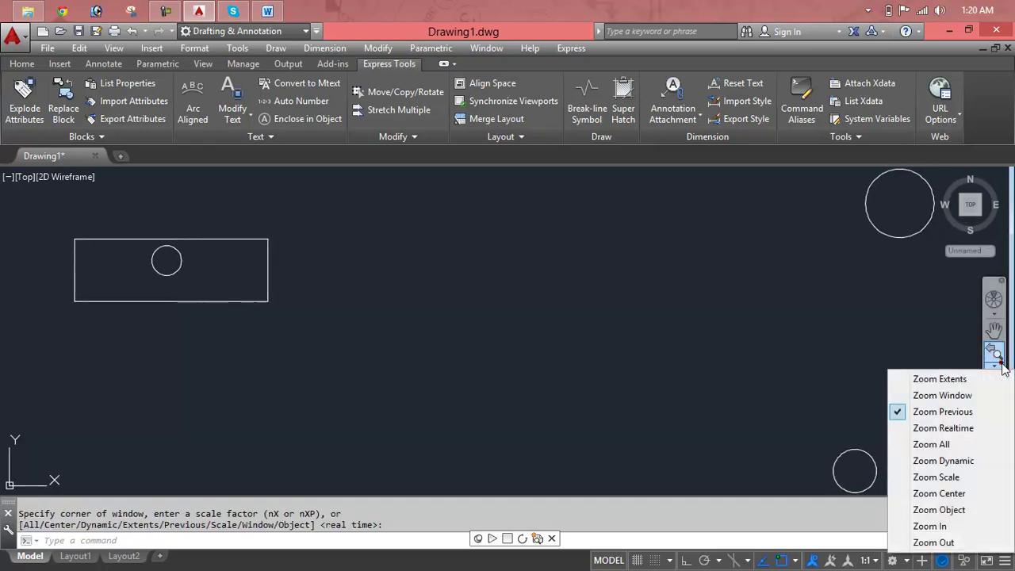
{"action": "left_click", "coordinate": [960, 429]}
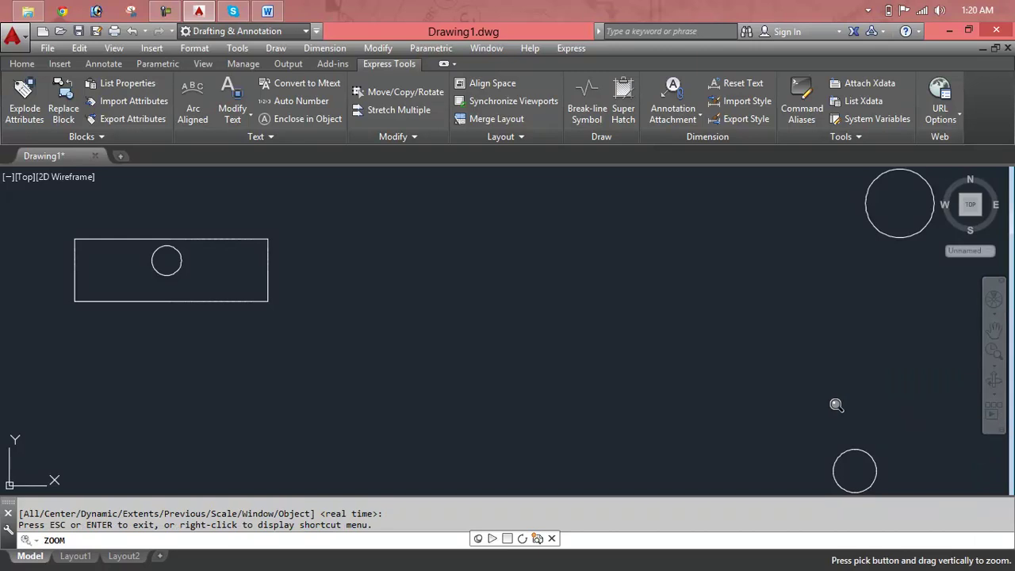
{"action": "scroll", "coordinate": [231, 257], "scroll_direction": "up", "scroll_amount": 2}
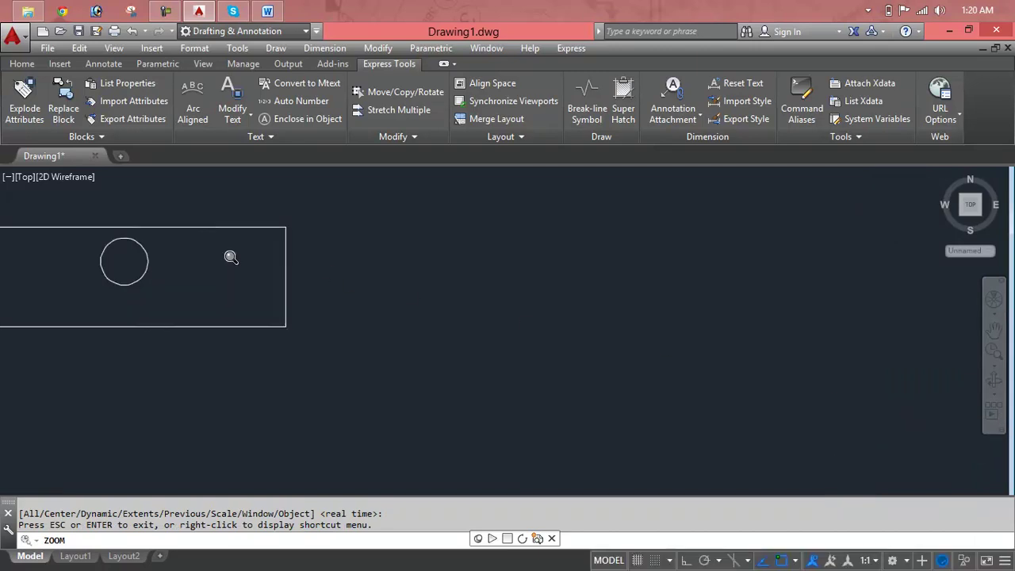
{"action": "scroll", "coordinate": [231, 257], "scroll_direction": "down", "scroll_amount": 3}
{"action": "middle_click_drag", "start_coordinate": [233, 256], "coordinate": [462, 263]}
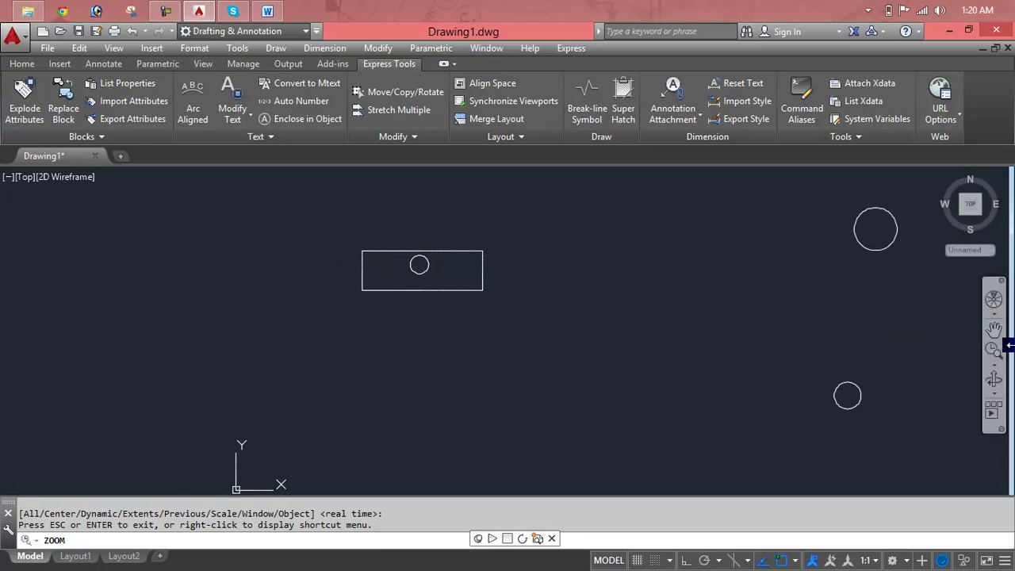
- Zoom in and out freely with Zoom Realtime from the Zoom flyout
{"action": "left_click", "coordinate": [996, 365]}
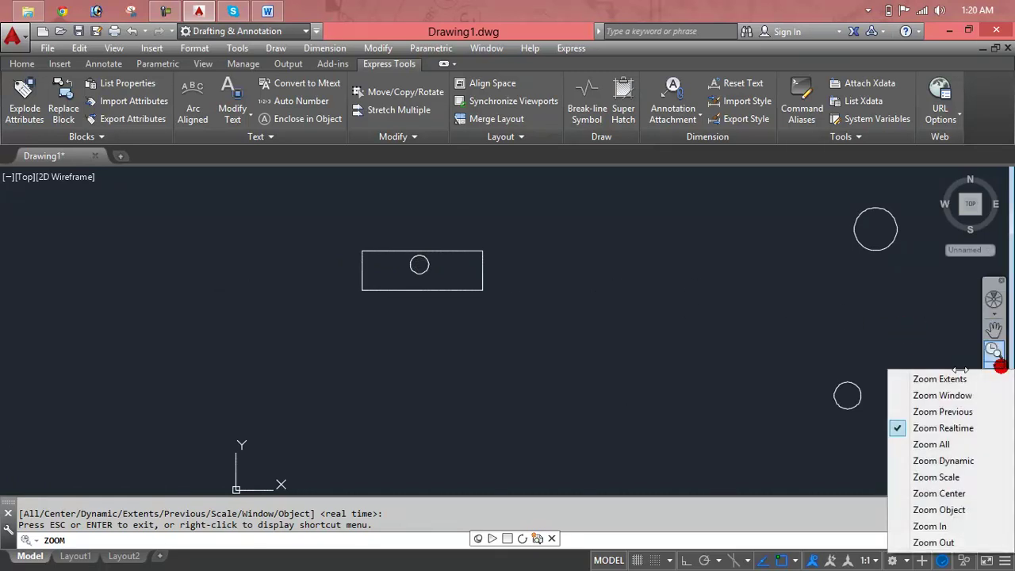
{"action": "left_click", "coordinate": [942, 412]}
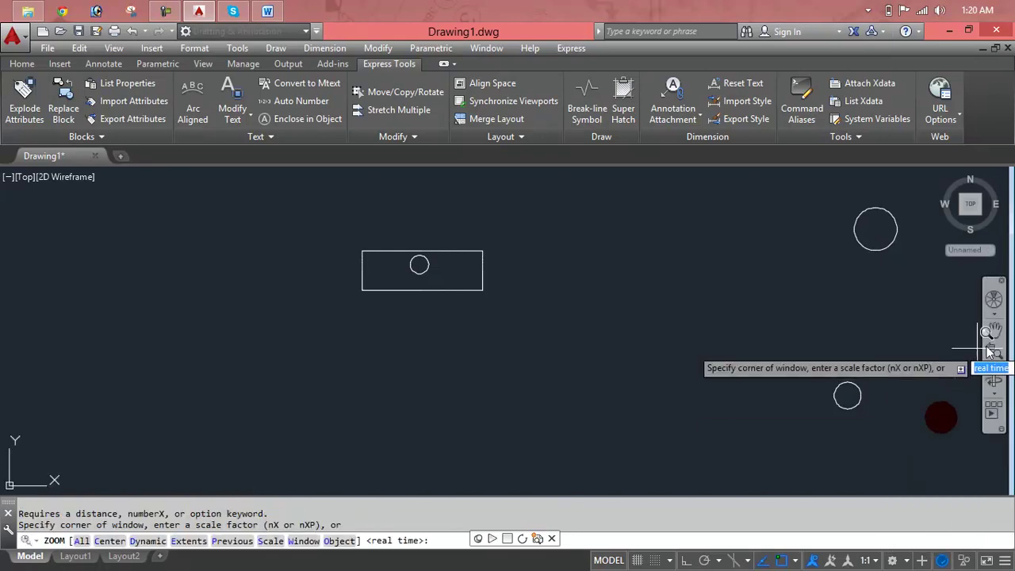
{"action": "scroll", "coordinate": [595, 291], "scroll_direction": "up", "scroll_amount": 2}
{"action": "scroll", "coordinate": [587, 307], "scroll_direction": "down", "scroll_amount": 1}
{"action": "scroll", "coordinate": [587, 307], "scroll_direction": "down", "scroll_amount": 2}
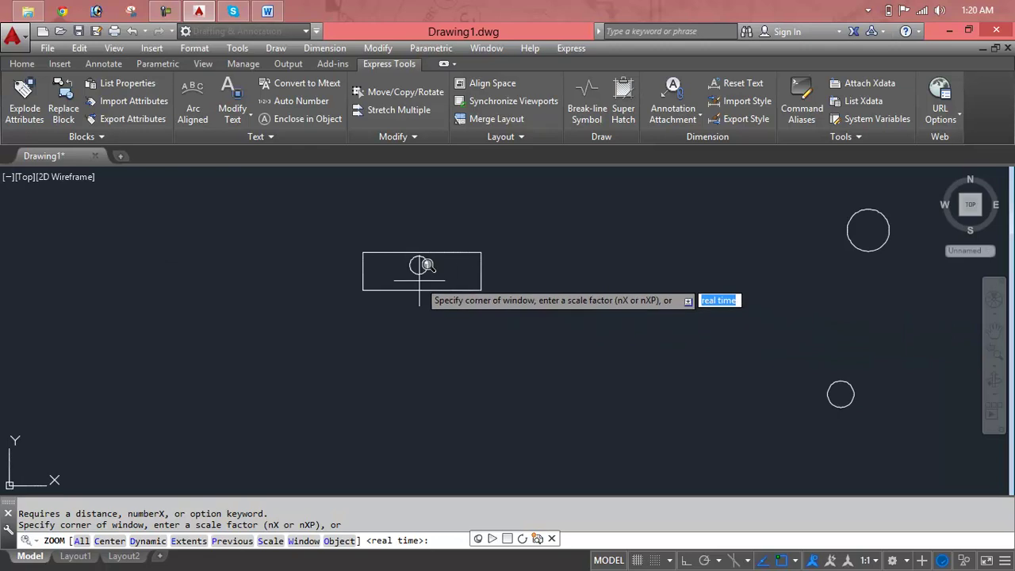
{"action": "scroll", "coordinate": [415, 273], "scroll_direction": "up", "scroll_amount": 2}
{"action": "scroll", "coordinate": [414, 262], "scroll_direction": "up", "scroll_amount": 2}
{"action": "scroll", "coordinate": [413, 238], "scroll_direction": "up", "scroll_amount": 2}
{"action": "scroll", "coordinate": [414, 235], "scroll_direction": "up", "scroll_amount": 1}
{"action": "scroll", "coordinate": [413, 246], "scroll_direction": "down", "scroll_amount": 6}
{"action": "scroll", "coordinate": [411, 252], "scroll_direction": "up", "scroll_amount": 3}
{"action": "scroll", "coordinate": [409, 253], "scroll_direction": "down", "scroll_amount": 3}
{"action": "scroll", "coordinate": [408, 253], "scroll_direction": "down", "scroll_amount": 1}
{"action": "scroll", "coordinate": [415, 254], "scroll_direction": "up", "scroll_amount": 5}
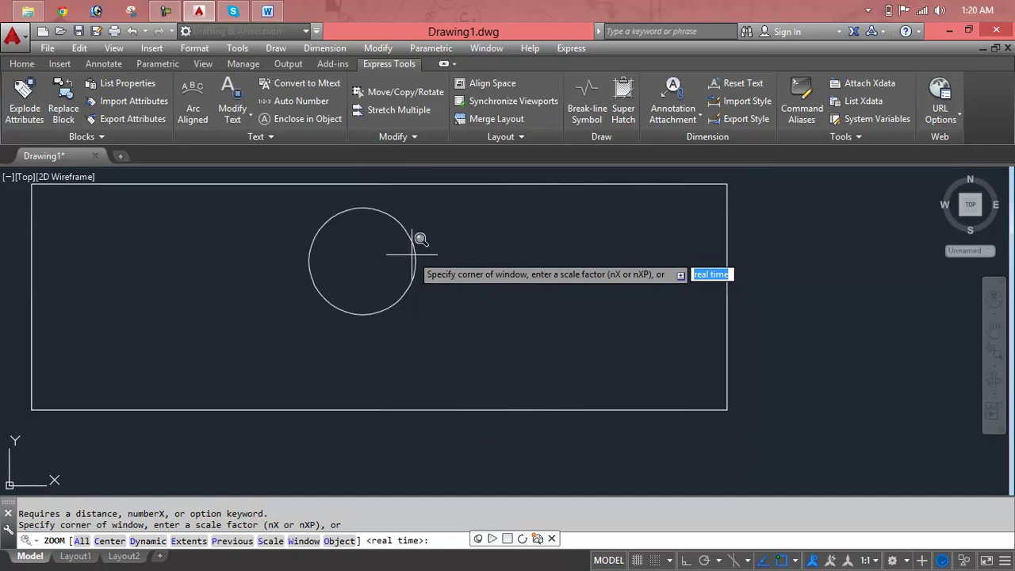
- Choose Zoom All to show the rectangle and both circles, then reopen the Zoom flyout
{"action": "left_click", "coordinate": [997, 366]}
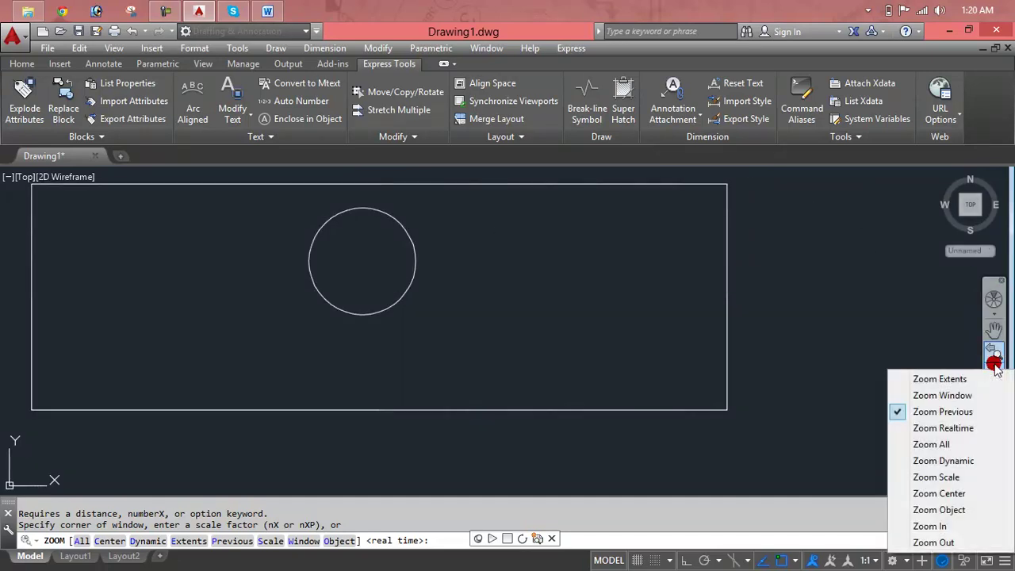
{"action": "left_click", "coordinate": [954, 445]}
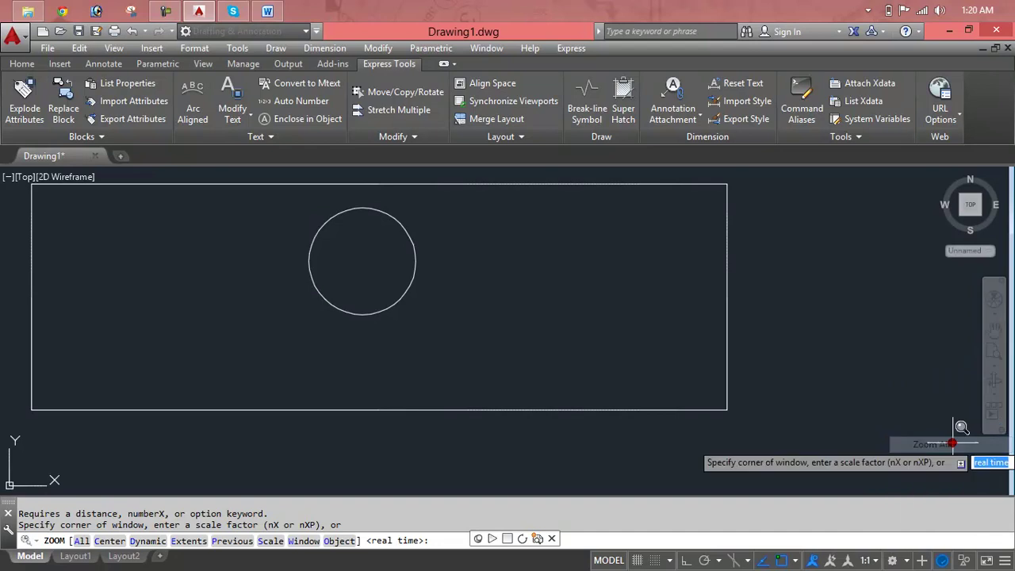
{"action": "left_click", "coordinate": [678, 348]}
{"action": "left_click", "coordinate": [56, 196]}
{"action": "scroll", "coordinate": [195, 227], "scroll_direction": "down", "scroll_amount": 2}
{"action": "scroll", "coordinate": [215, 233], "scroll_direction": "down", "scroll_amount": 3}
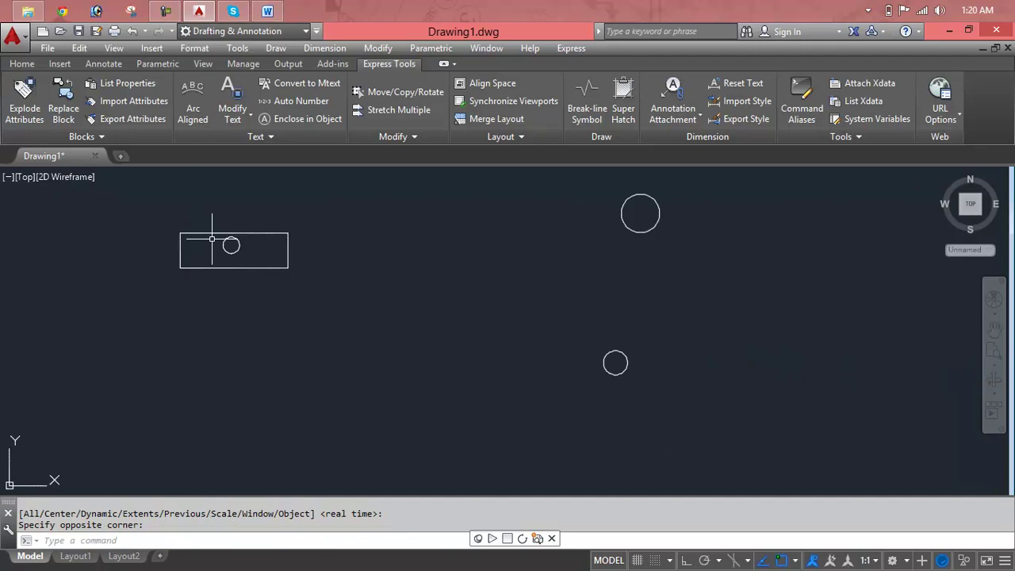
{"action": "scroll", "coordinate": [225, 228], "scroll_direction": "down", "scroll_amount": 1}
{"action": "key", "text": "Escape"}
{"action": "key", "text": "Escape"}
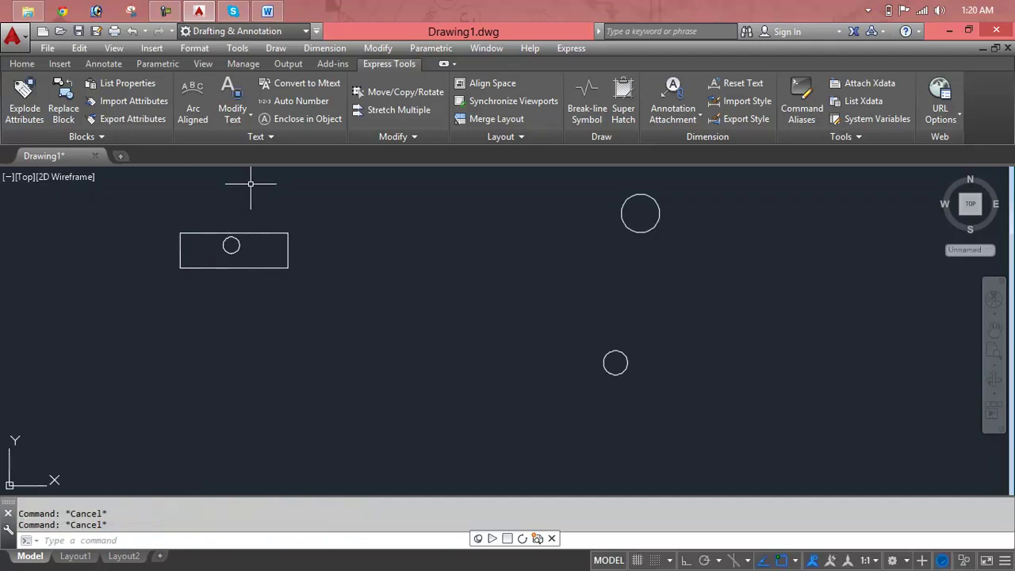
{"action": "left_click", "coordinate": [994, 365]}
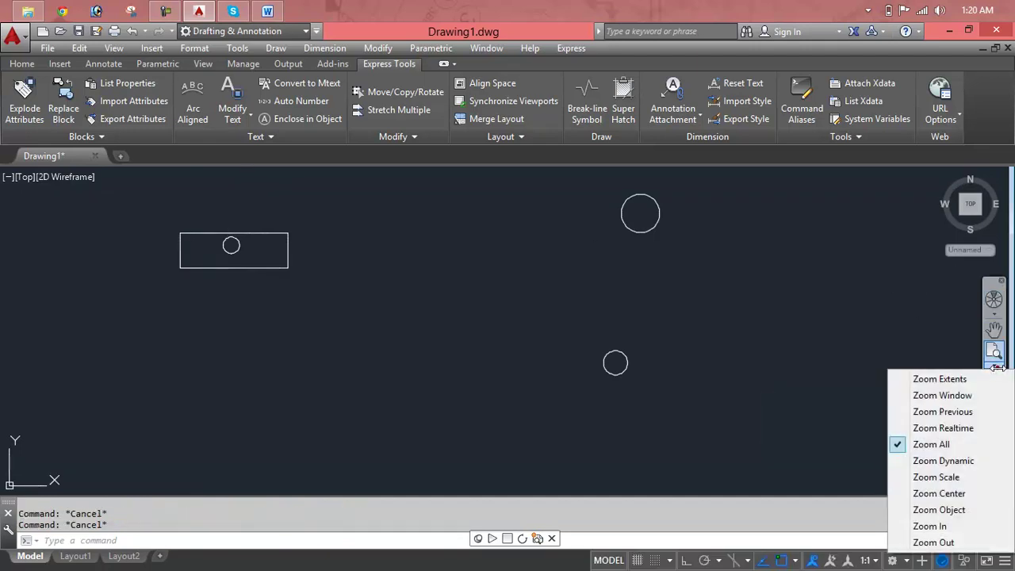
{"action": "left_click", "coordinate": [944, 461]}
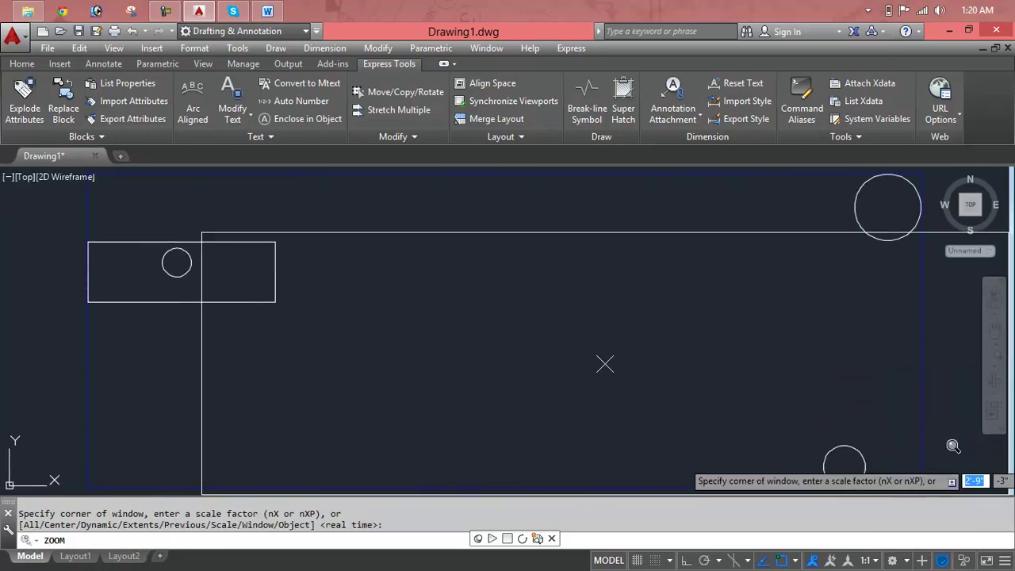
{"action": "left_click", "coordinate": [823, 309]}
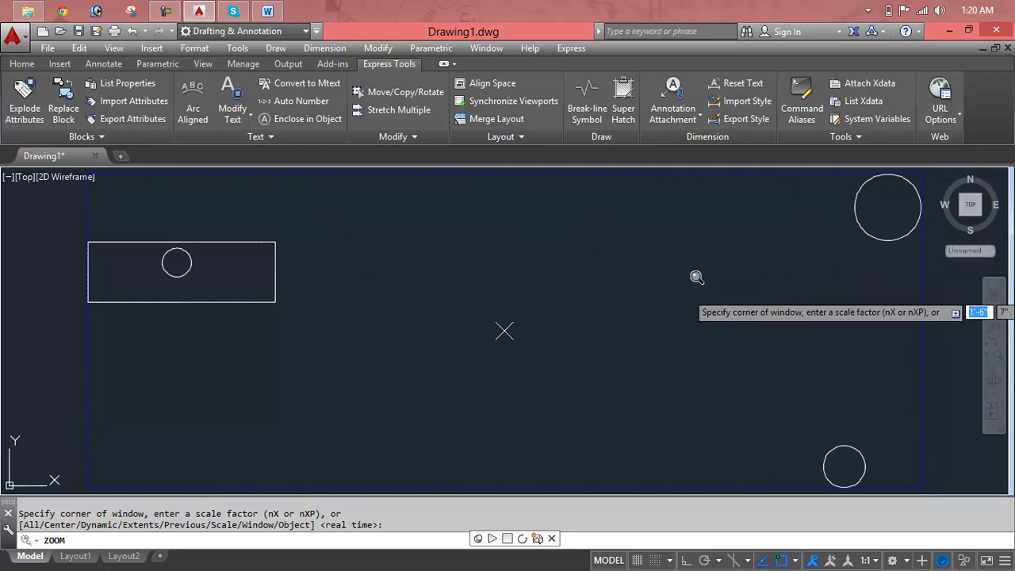
{"action": "key", "text": "Escape"}
{"action": "key", "text": "Escape"}
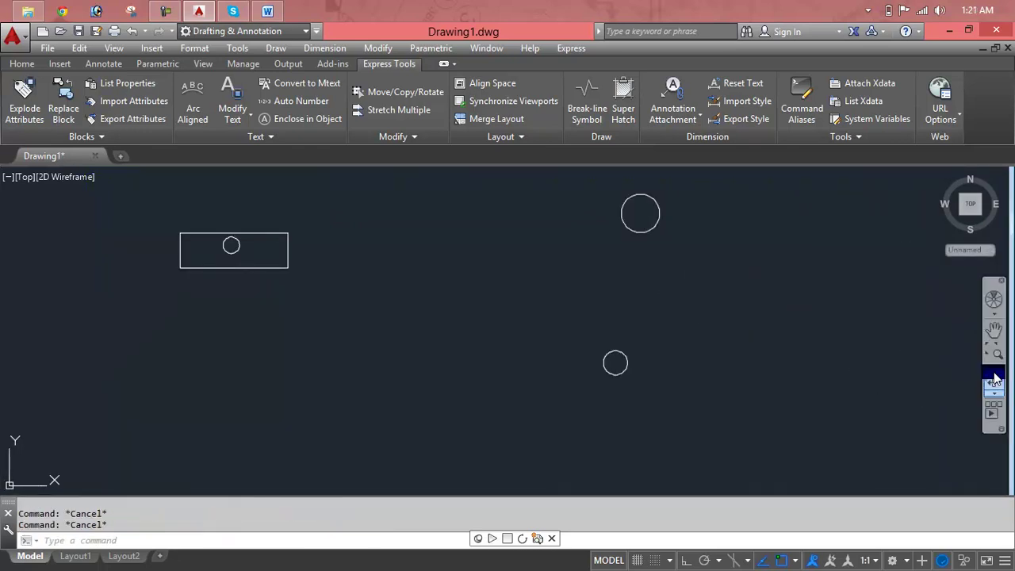
- Zoom by a scale factor of 10 using Zoom Scale from the flyout
{"action": "left_click", "coordinate": [996, 366]}
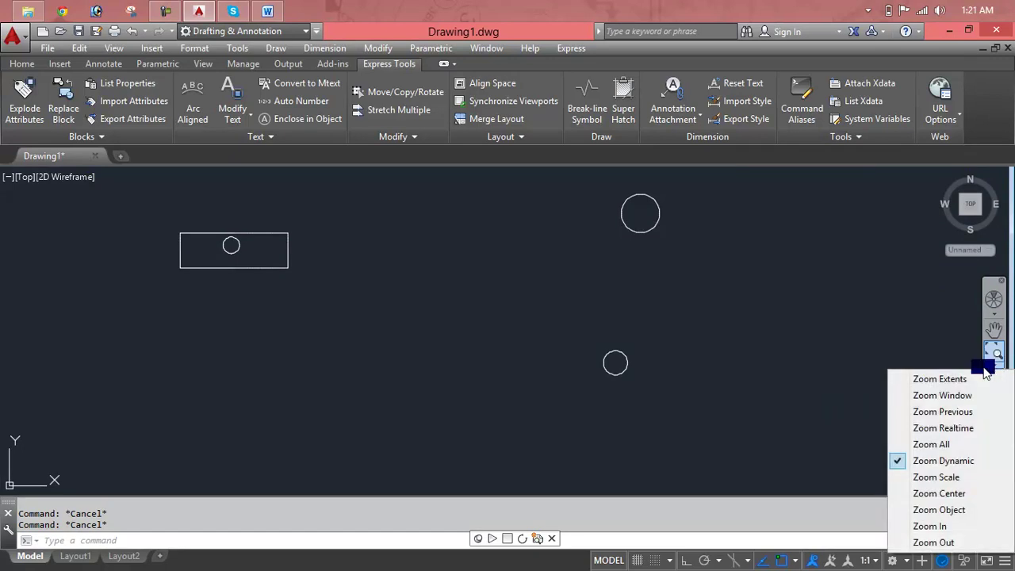
{"action": "left_click", "coordinate": [940, 477]}
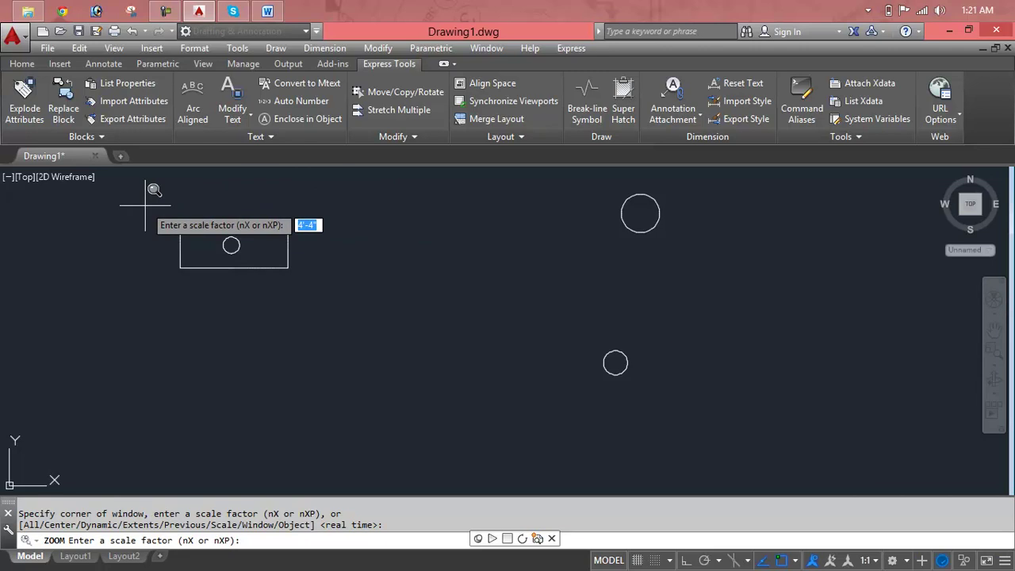
{"action": "key", "text": "BackSpace"}
{"action": "type", "text": "10"}
{"action": "key", "text": "Return"}
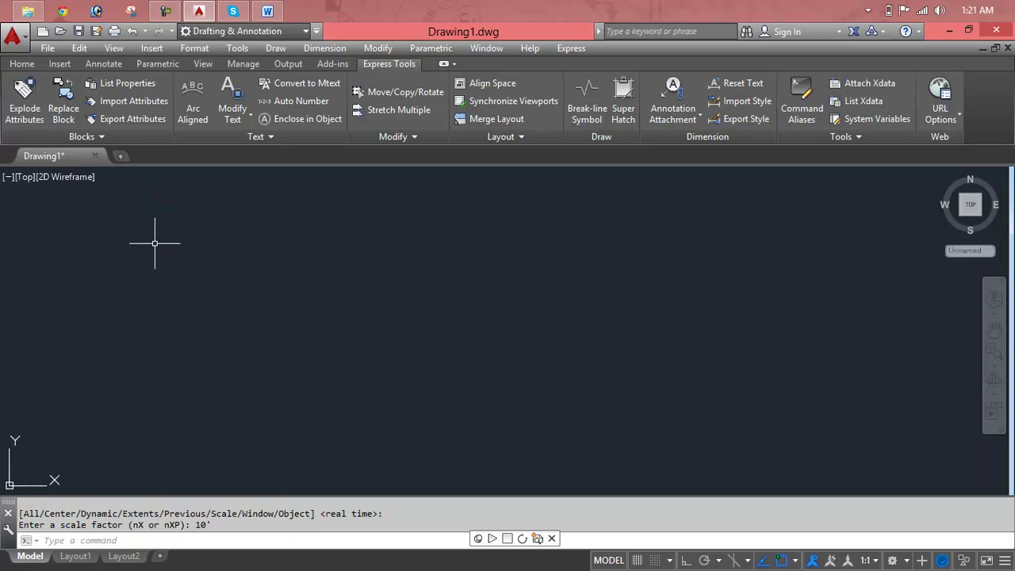
- Zoom Extents with Z, E to fit the rectangle and all circles on screen
{"action": "scroll", "coordinate": [157, 246], "scroll_direction": "down", "scroll_amount": 3}
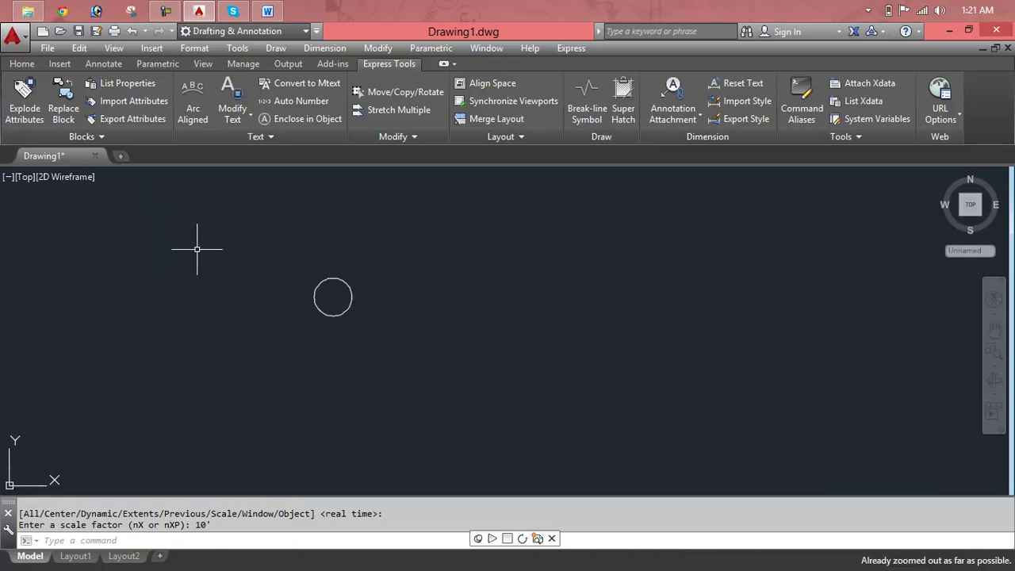
{"action": "left_click_drag", "start_coordinate": [180, 249], "coordinate": [427, 295]}
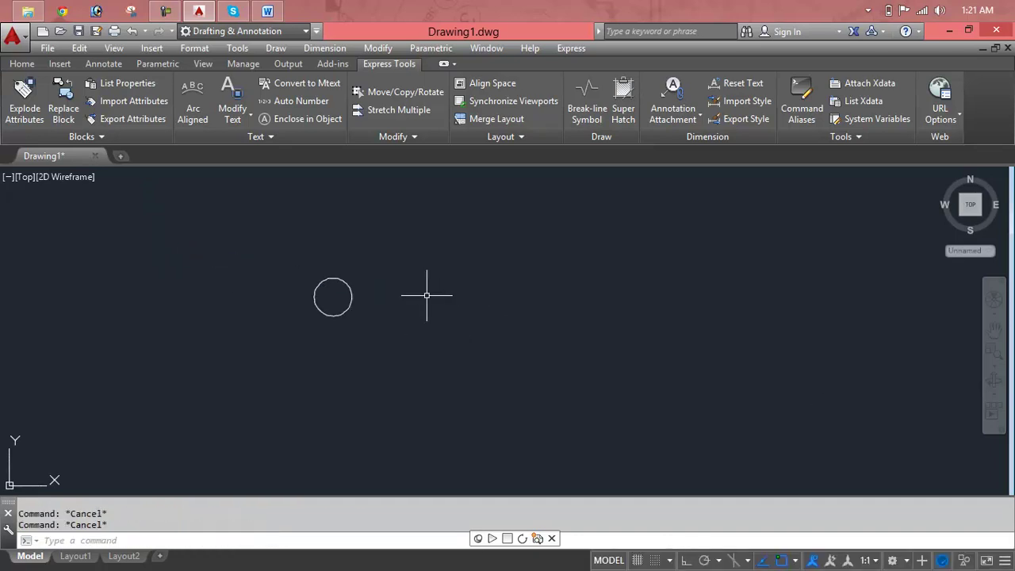
{"action": "type", "text": "z"}
{"action": "key", "text": "Return"}
{"action": "type", "text": "e"}
{"action": "key", "text": "Return"}
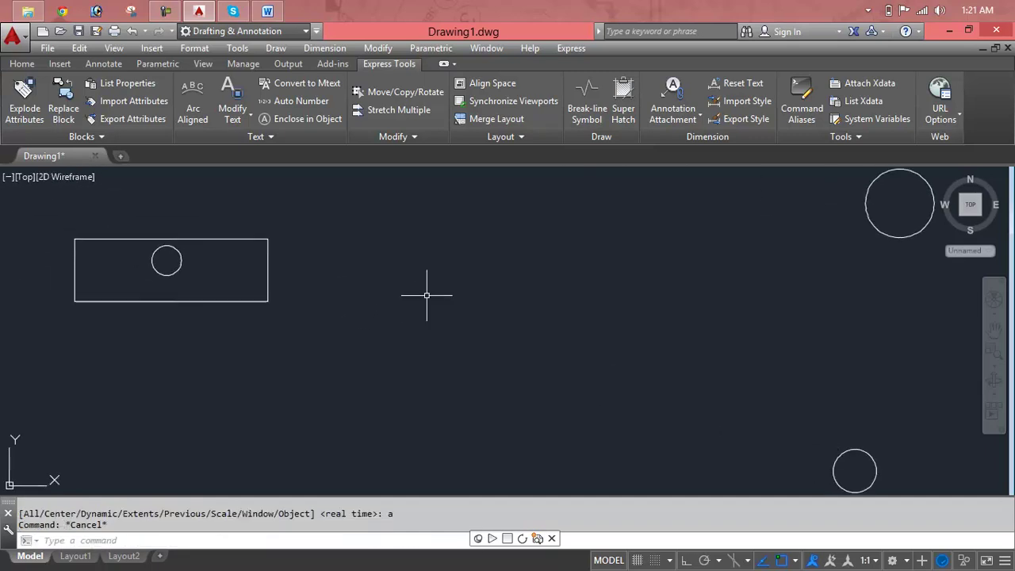
{"action": "left_click", "coordinate": [994, 364]}
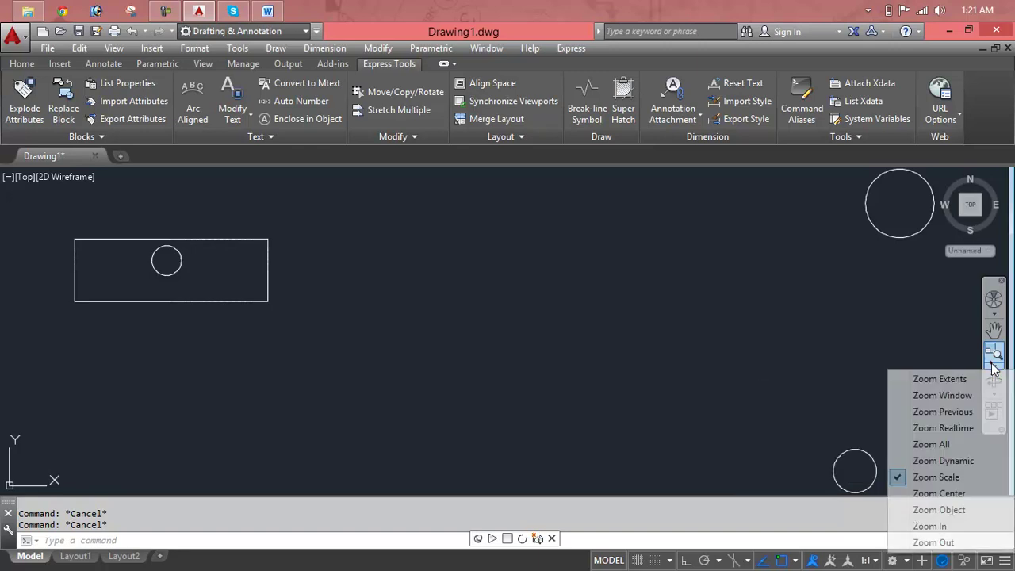
{"action": "left_click", "coordinate": [952, 494]}
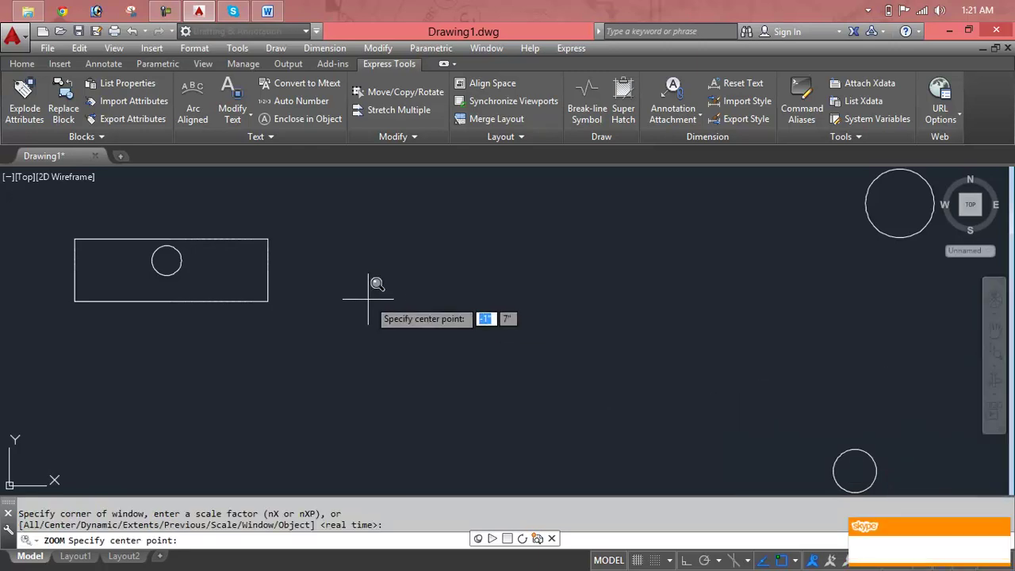
{"action": "scroll", "coordinate": [509, 298], "scroll_direction": "up", "scroll_amount": 2}
{"action": "scroll", "coordinate": [500, 301], "scroll_direction": "down", "scroll_amount": 4}
{"action": "scroll", "coordinate": [341, 297], "scroll_direction": "up", "scroll_amount": 4}
{"action": "scroll", "coordinate": [333, 294], "scroll_direction": "up", "scroll_amount": 1}
{"action": "scroll", "coordinate": [336, 290], "scroll_direction": "down", "scroll_amount": 3}
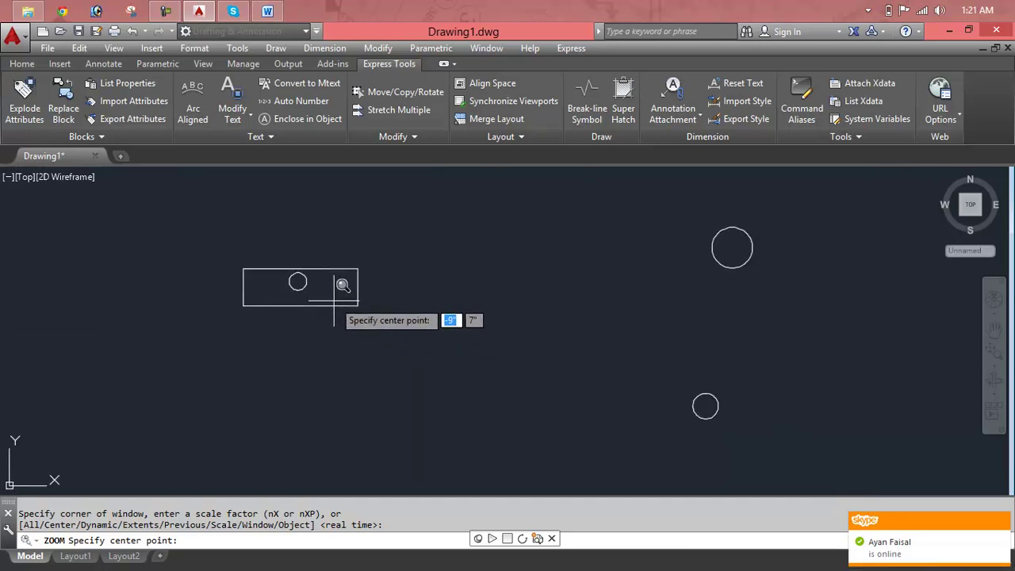
{"action": "scroll", "coordinate": [306, 278], "scroll_direction": "up", "scroll_amount": 2}
{"action": "scroll", "coordinate": [309, 265], "scroll_direction": "up", "scroll_amount": 4}
{"action": "scroll", "coordinate": [301, 273], "scroll_direction": "down", "scroll_amount": 7}
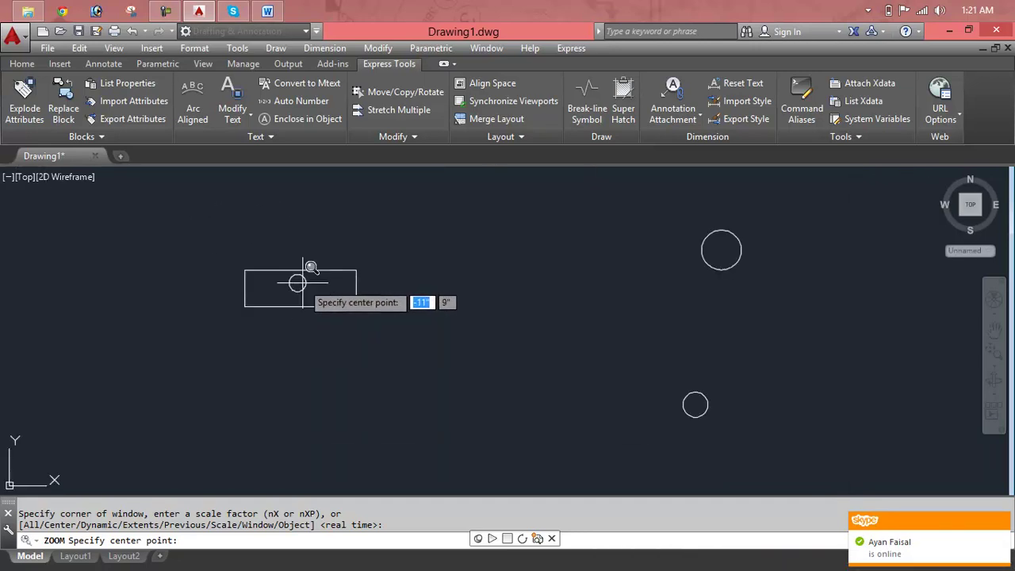
{"action": "scroll", "coordinate": [718, 254], "scroll_direction": "up", "scroll_amount": 3}
{"action": "scroll", "coordinate": [717, 255], "scroll_direction": "down", "scroll_amount": 2}
{"action": "scroll", "coordinate": [716, 262], "scroll_direction": "down", "scroll_amount": 2}
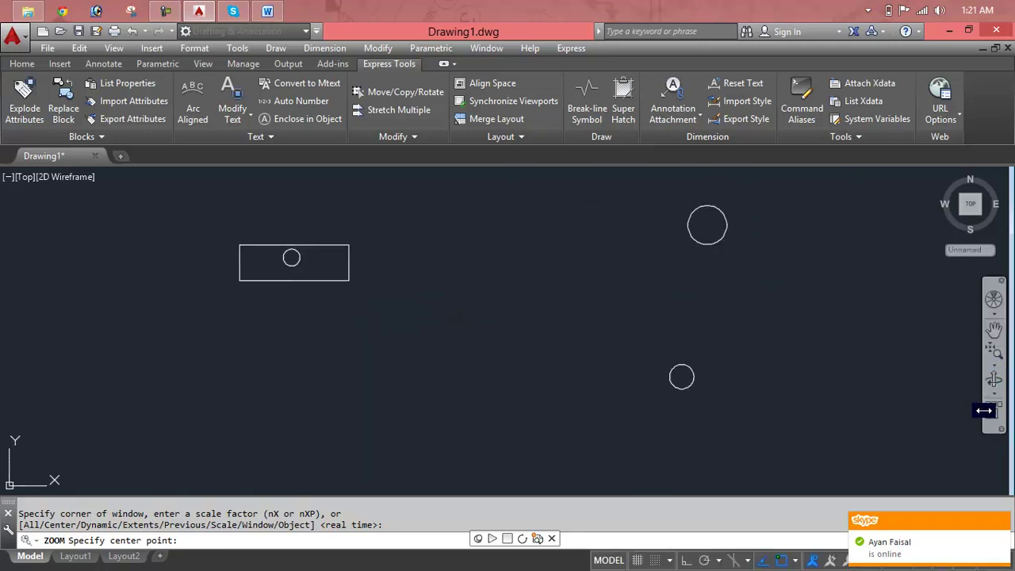
{"action": "left_click", "coordinate": [993, 364]}
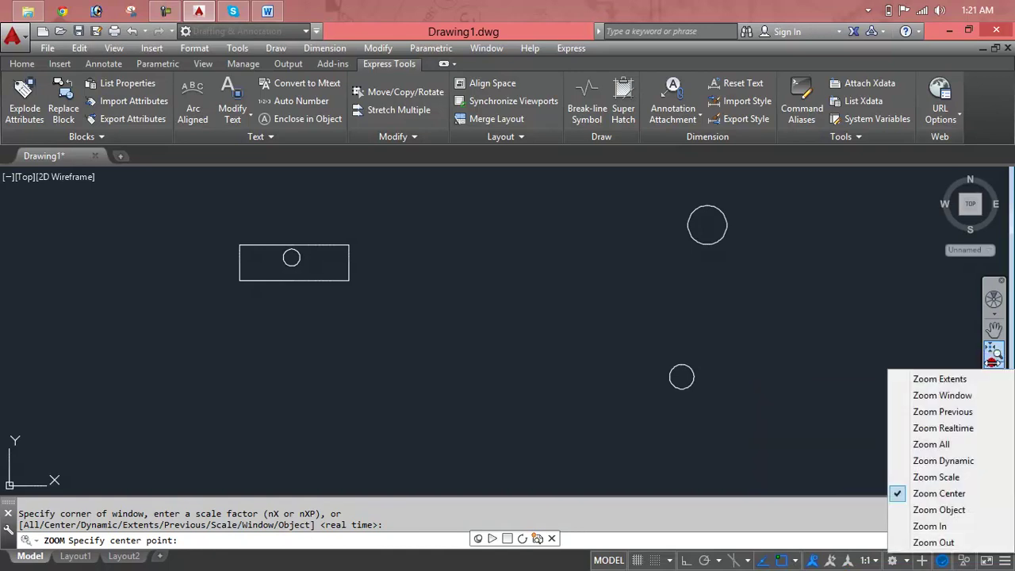
{"action": "left_click", "coordinate": [967, 510]}
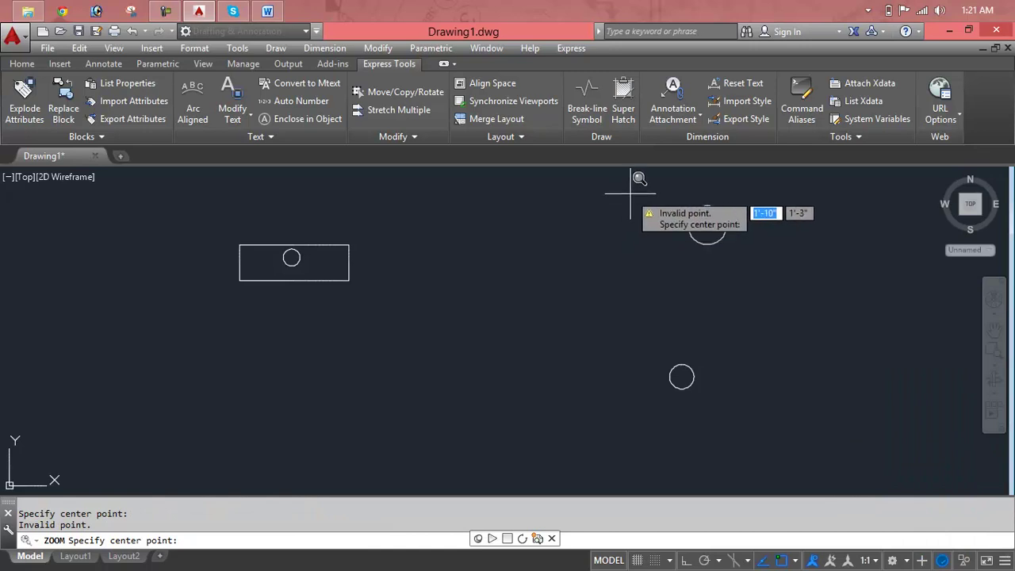
{"action": "left_click", "coordinate": [707, 226]}
{"action": "left_click", "coordinate": [705, 232]}
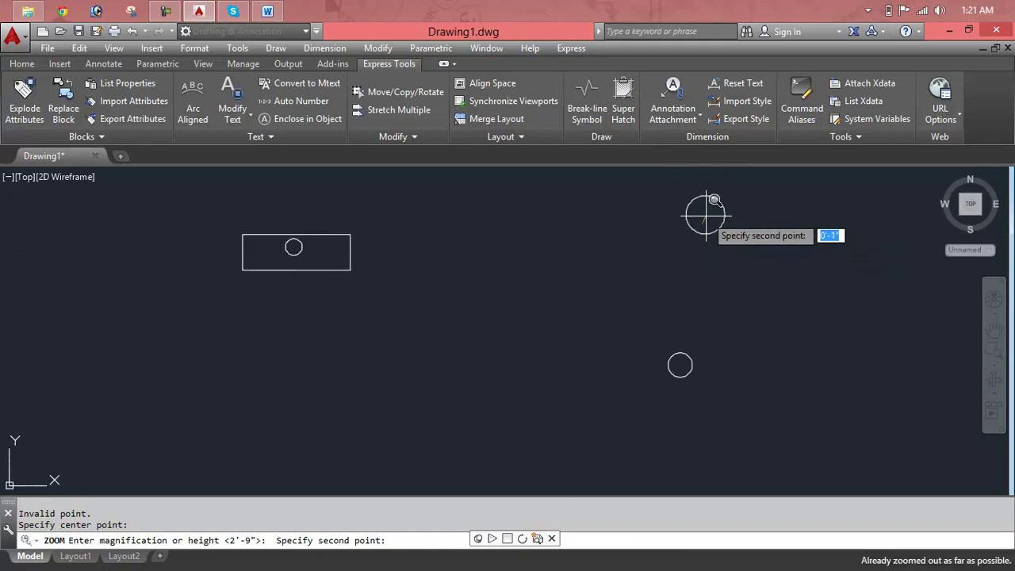
{"action": "left_click", "coordinate": [762, 229]}
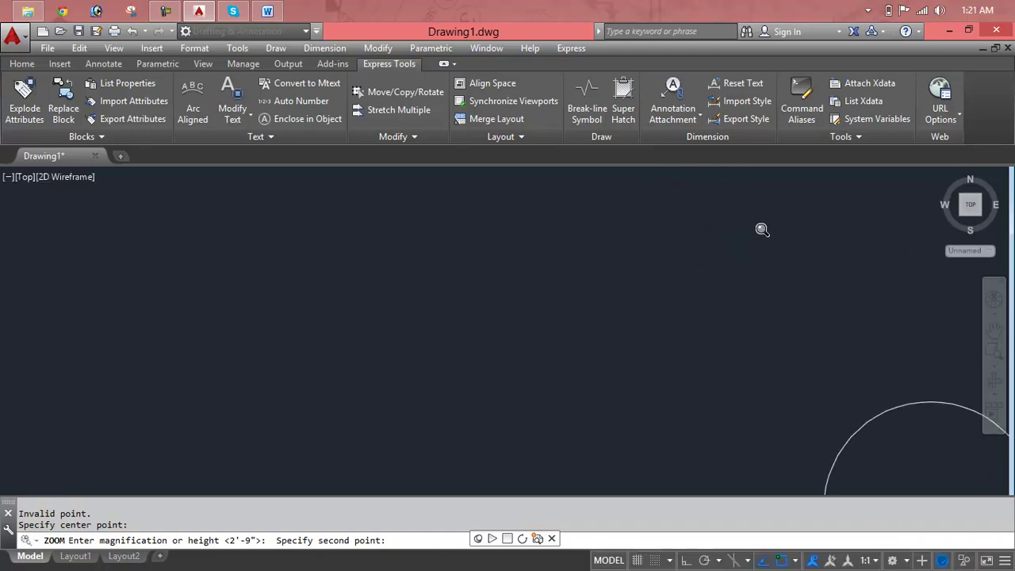
{"action": "key", "text": "Escape"}
{"action": "key", "text": "Escape"}
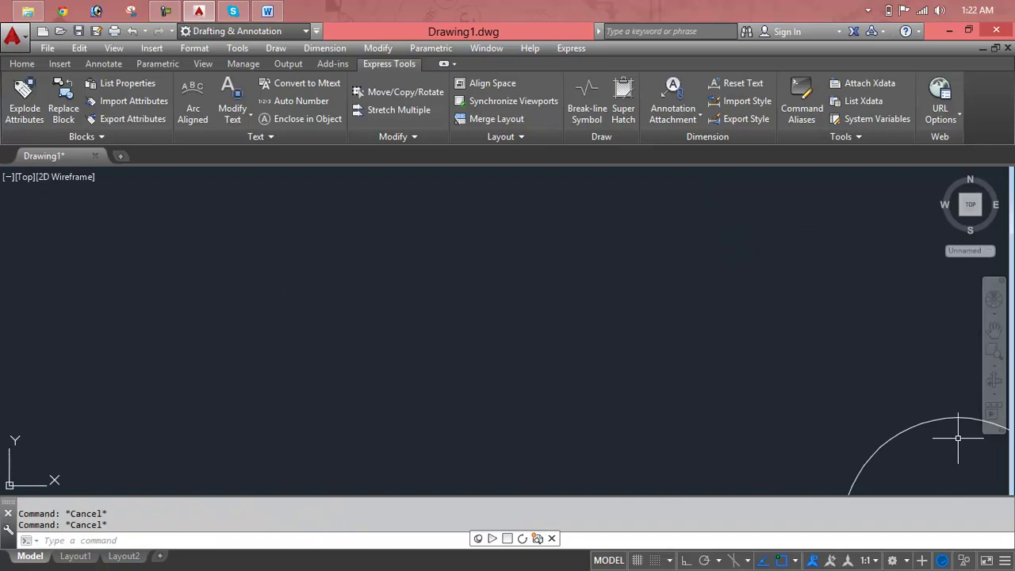
{"action": "key", "text": "ctrl+z"}
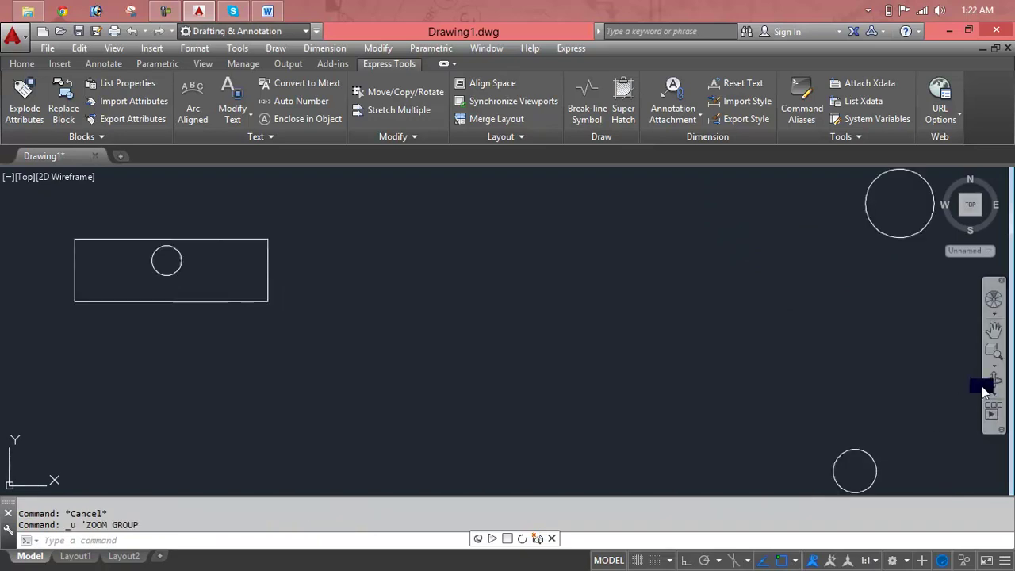
- Use Zoom Object to fill the view with the selected rectangle
{"action": "left_click", "coordinate": [990, 390]}
{"action": "left_click", "coordinate": [994, 394]}
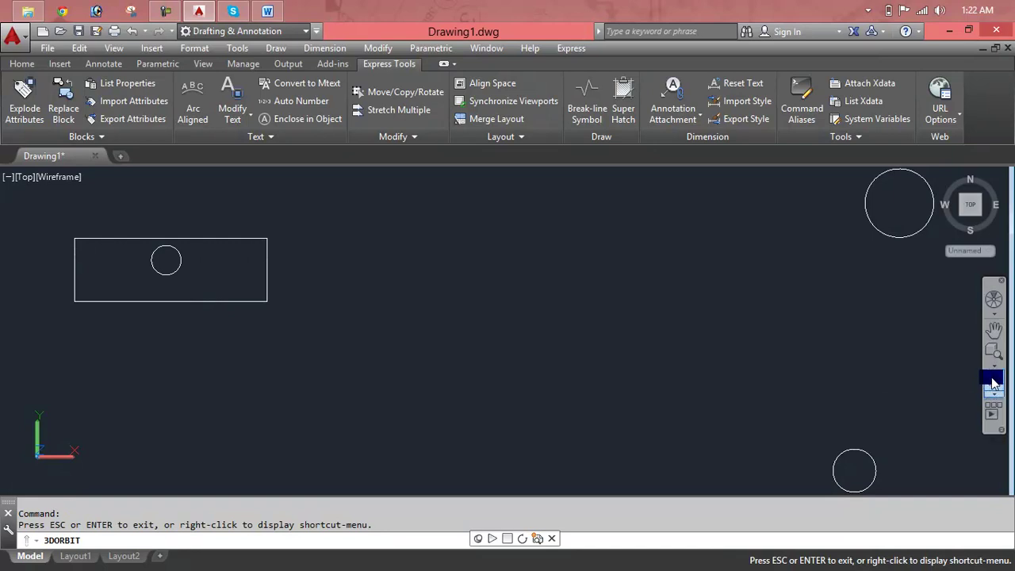
{"action": "left_click", "coordinate": [994, 366]}
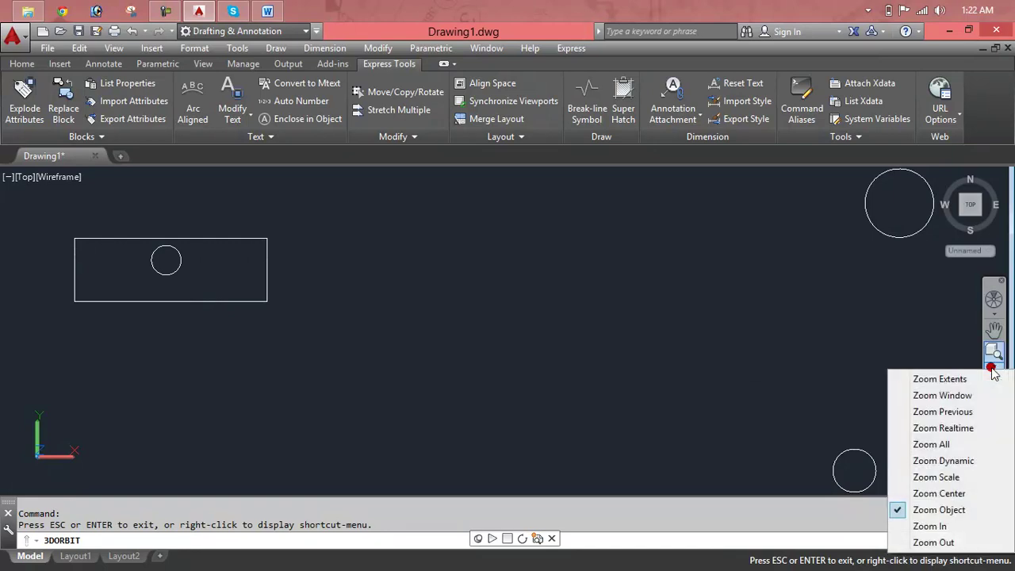
{"action": "left_click", "coordinate": [951, 510]}
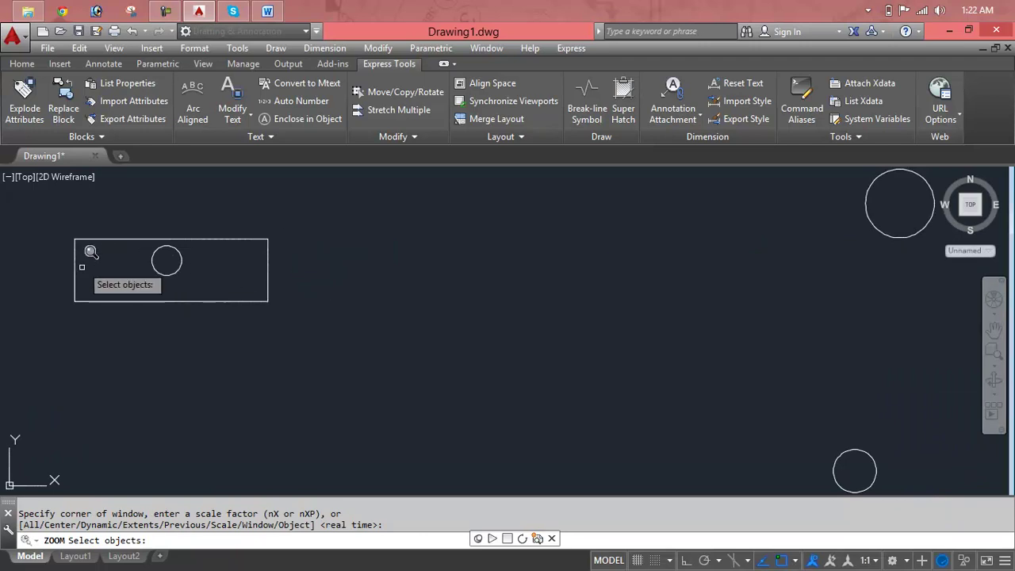
{"action": "left_click", "coordinate": [35, 275]}
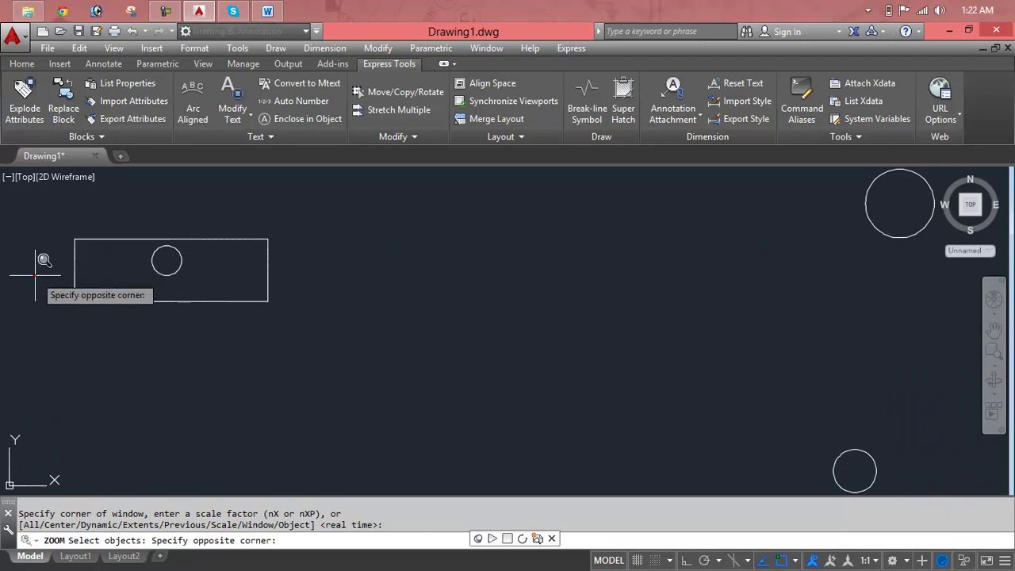
{"action": "left_click", "coordinate": [285, 272]}
{"action": "left_click", "coordinate": [285, 272]}
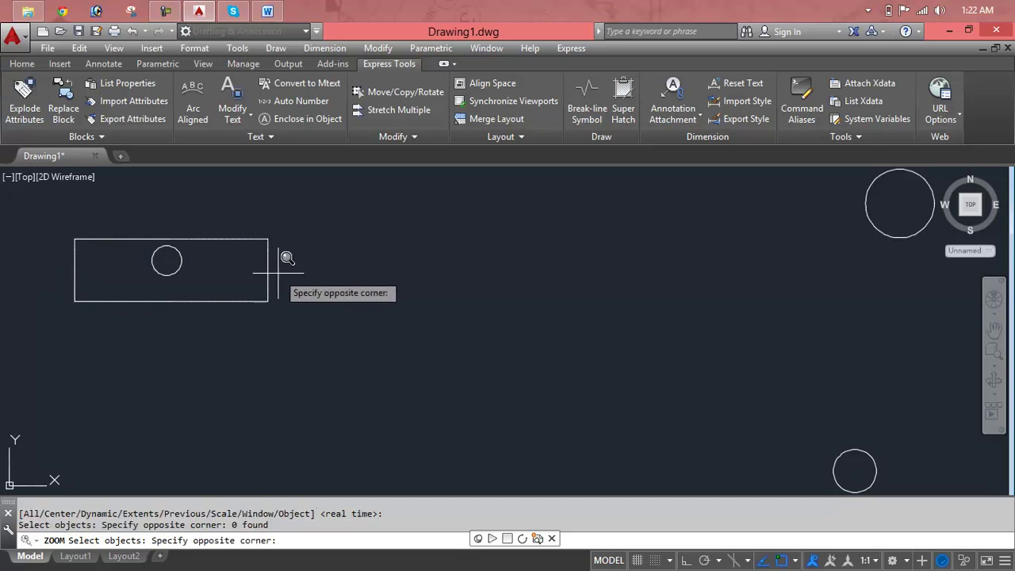
{"action": "left_click", "coordinate": [269, 273]}
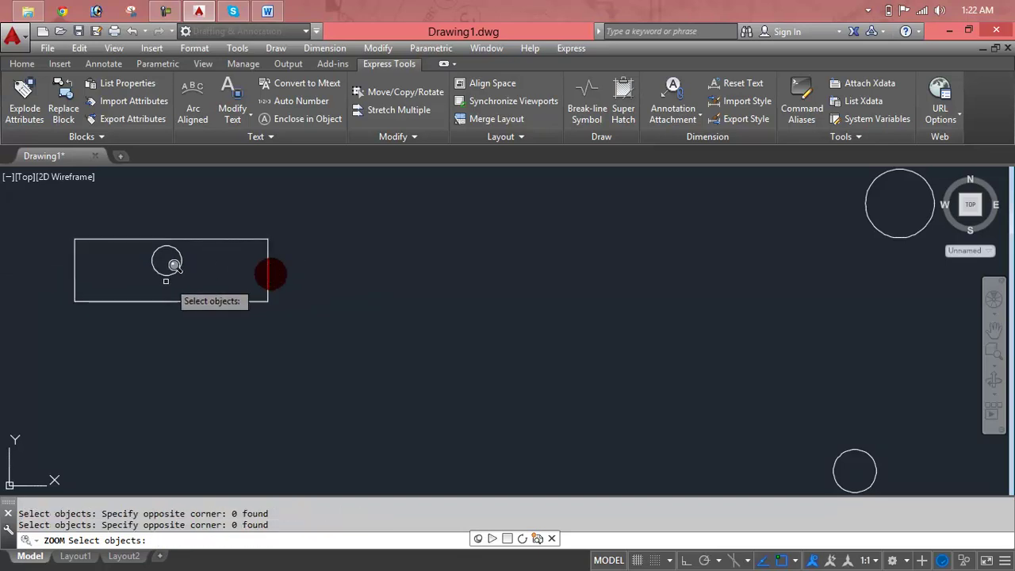
{"action": "left_click", "coordinate": [75, 277]}
{"action": "key", "text": "Return"}
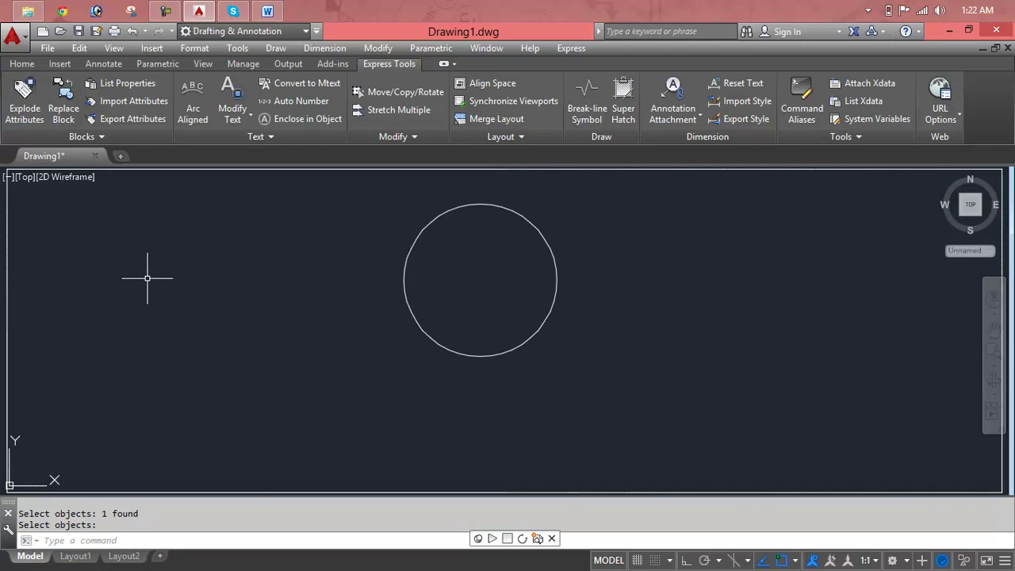
- Wheel-zoom out until the rectangle and circles show again
{"action": "scroll", "coordinate": [147, 279], "scroll_direction": "down", "scroll_amount": 4}
{"action": "scroll", "coordinate": [147, 278], "scroll_direction": "down", "scroll_amount": 4}
{"action": "scroll", "coordinate": [147, 279], "scroll_direction": "down", "scroll_amount": 2}
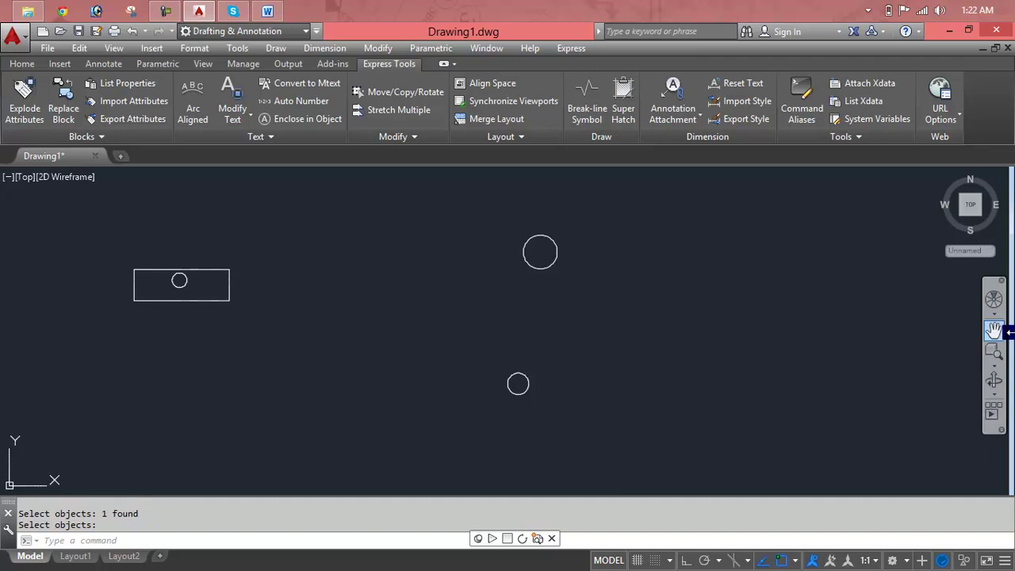
- Apply Zoom In, then Zoom Out, from the navigation bar zoom flyout
{"action": "left_click", "coordinate": [998, 368]}
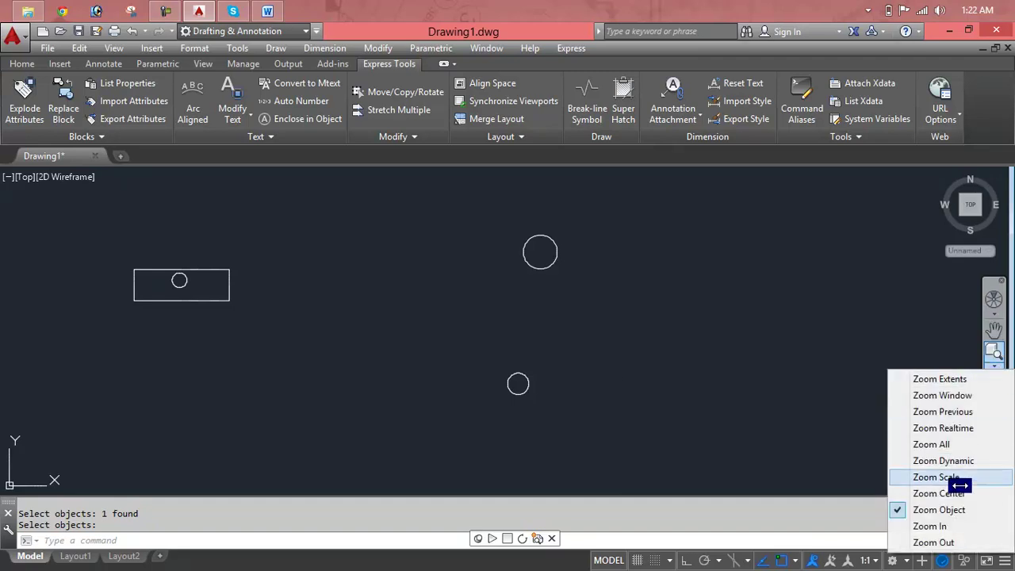
{"action": "left_click", "coordinate": [956, 527]}
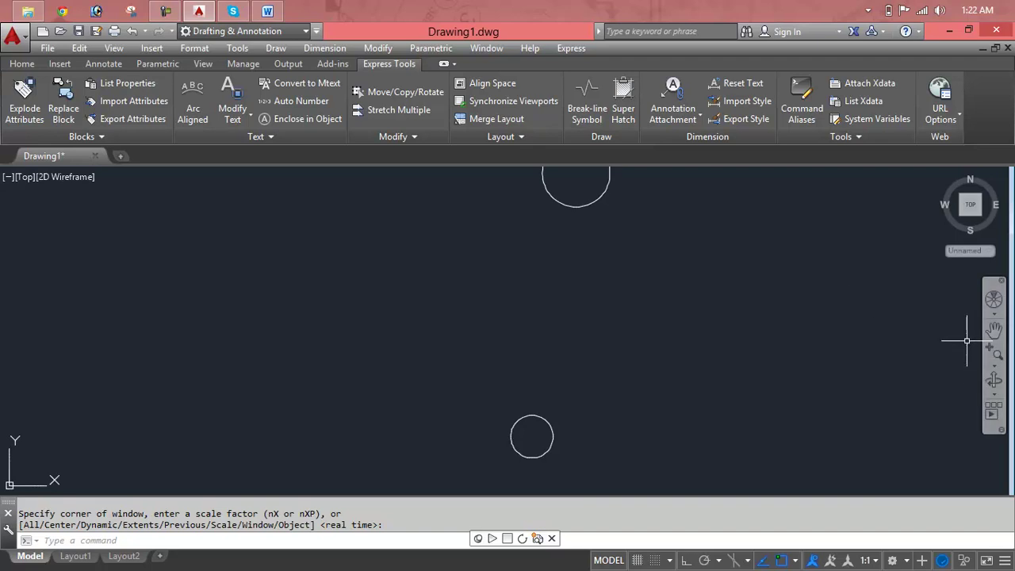
{"action": "left_click", "coordinate": [998, 386]}
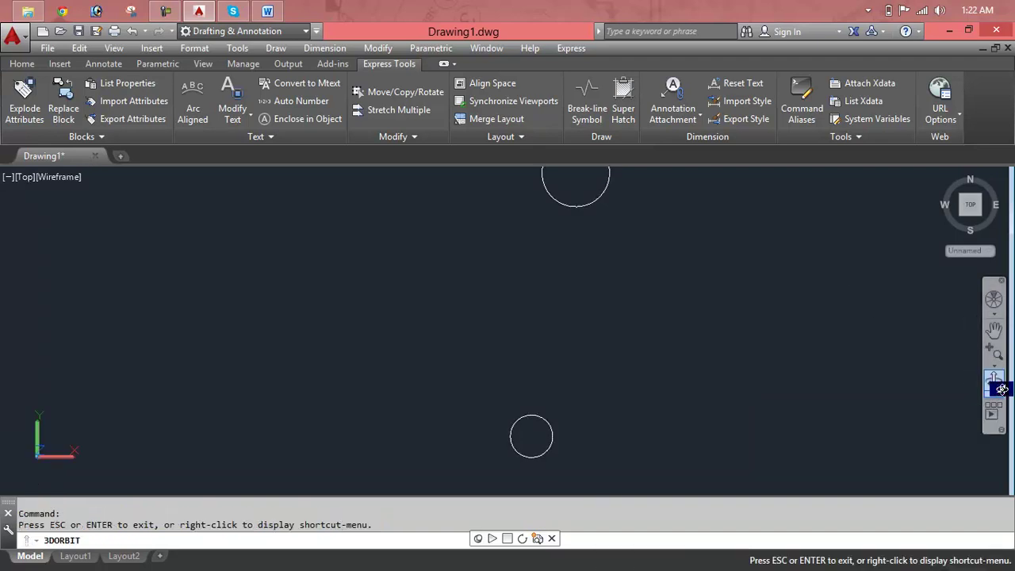
{"action": "left_click", "coordinate": [997, 351]}
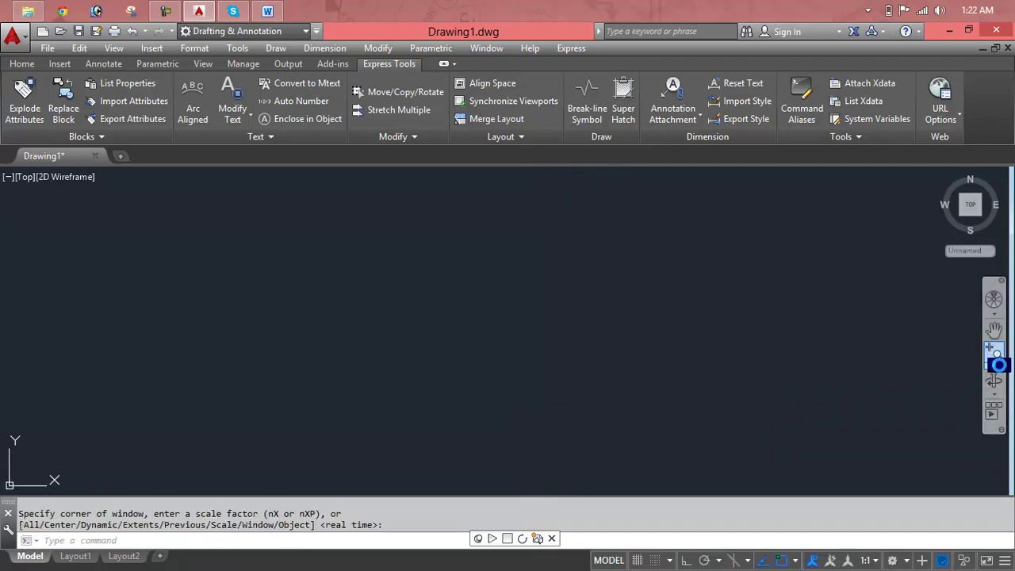
{"action": "left_click", "coordinate": [998, 364]}
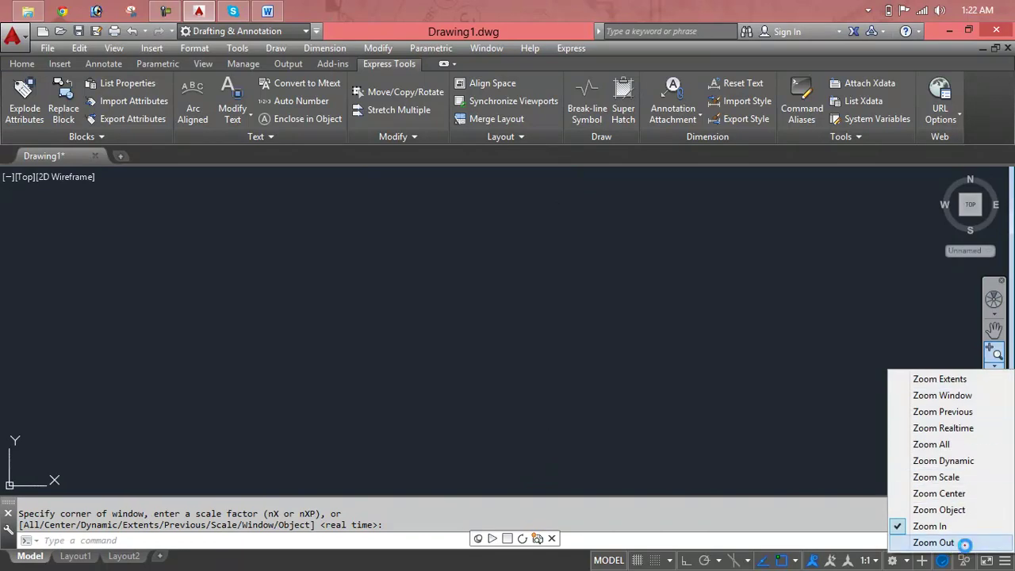
{"action": "left_click", "coordinate": [936, 542]}
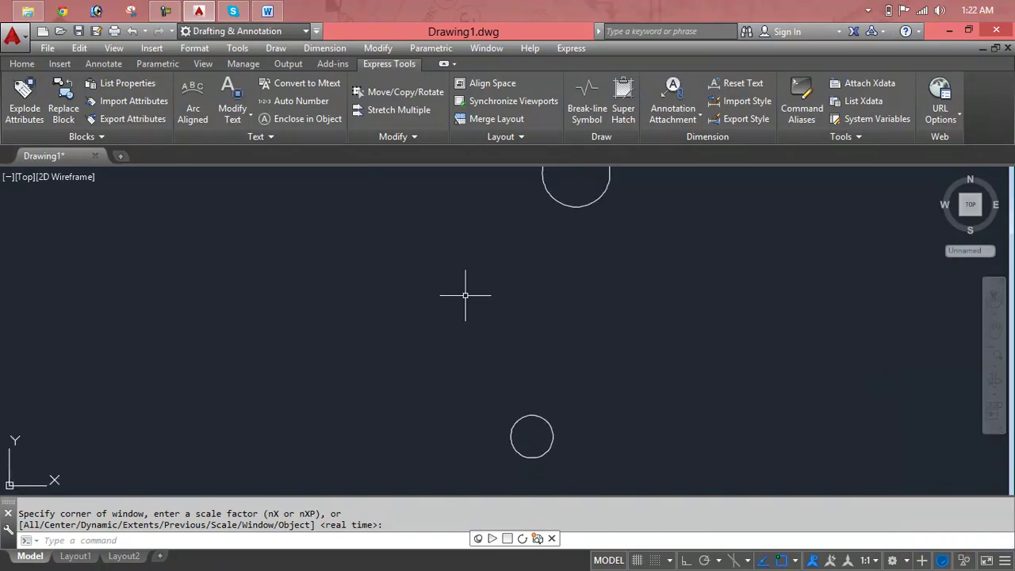
- Pan the rectangle to the middle and wheel-zoom in to enlarge it
{"action": "scroll", "coordinate": [465, 294], "scroll_direction": "down", "scroll_amount": 2}
{"action": "scroll", "coordinate": [464, 292], "scroll_direction": "up", "scroll_amount": 3}
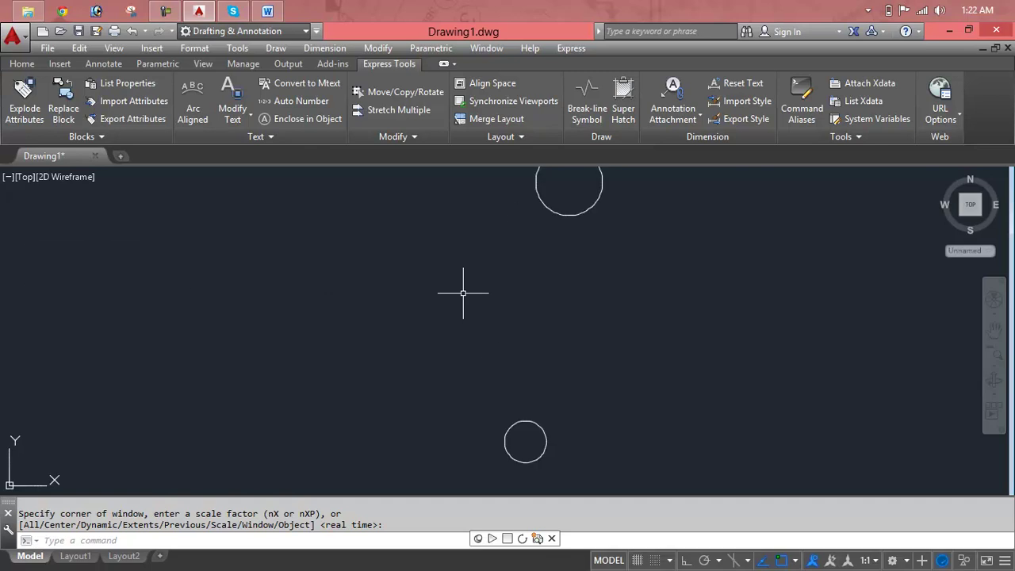
{"action": "scroll", "coordinate": [464, 293], "scroll_direction": "down", "scroll_amount": 3}
{"action": "scroll", "coordinate": [463, 293], "scroll_direction": "up", "scroll_amount": 3}
{"action": "scroll", "coordinate": [463, 293], "scroll_direction": "down", "scroll_amount": 3}
{"action": "key", "text": "Escape"}
{"action": "key", "text": "Escape"}
{"action": "middle_click_drag", "start_coordinate": [313, 272], "coordinate": [714, 290]}
{"action": "scroll", "coordinate": [453, 284], "scroll_direction": "up", "scroll_amount": 2}
{"action": "scroll", "coordinate": [456, 286], "scroll_direction": "up", "scroll_amount": 2}
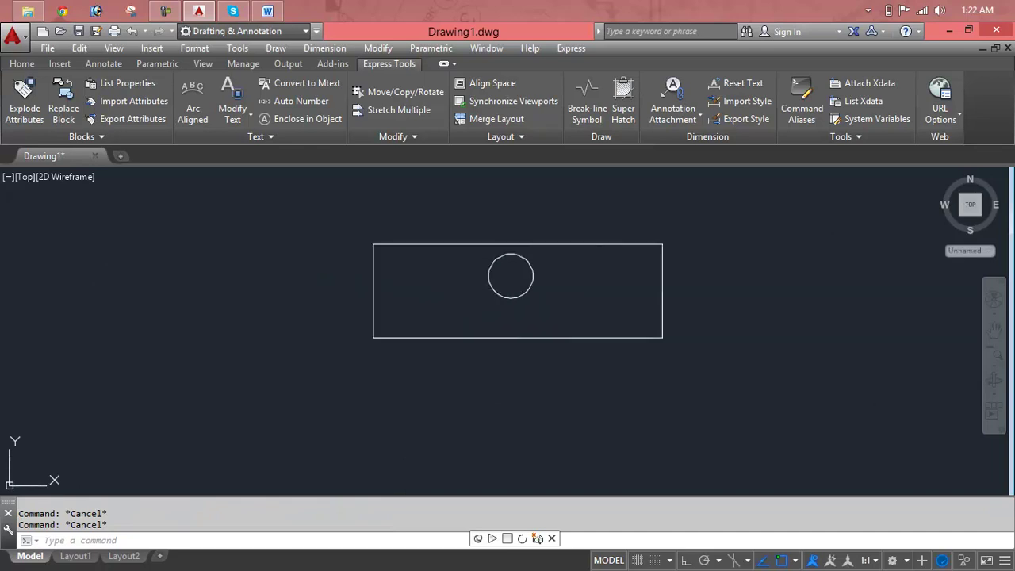
- Use Free Orbit to tilt the rectangle and its circle into a 3D view
{"action": "left_click", "coordinate": [995, 392]}
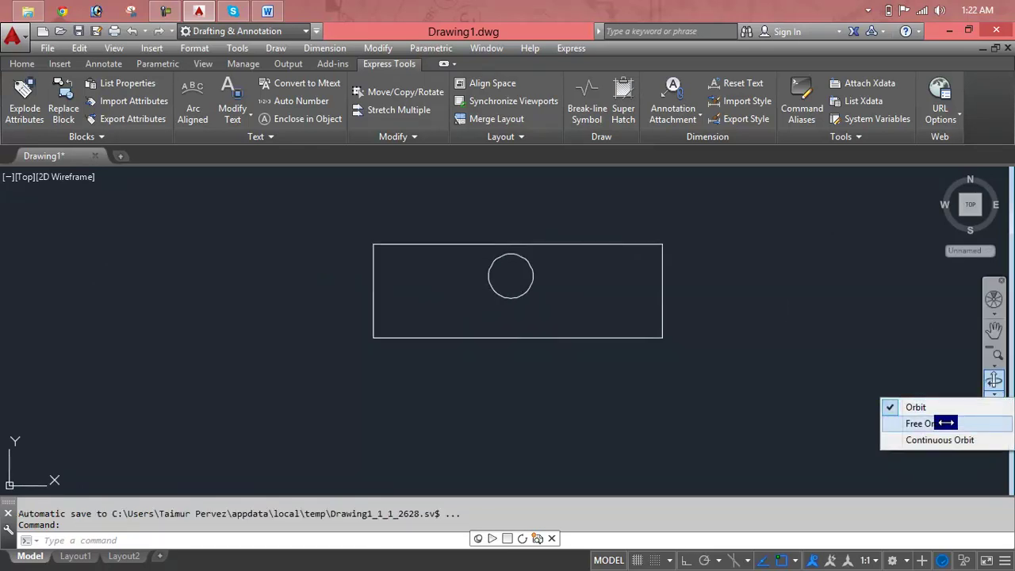
{"action": "left_click", "coordinate": [947, 423]}
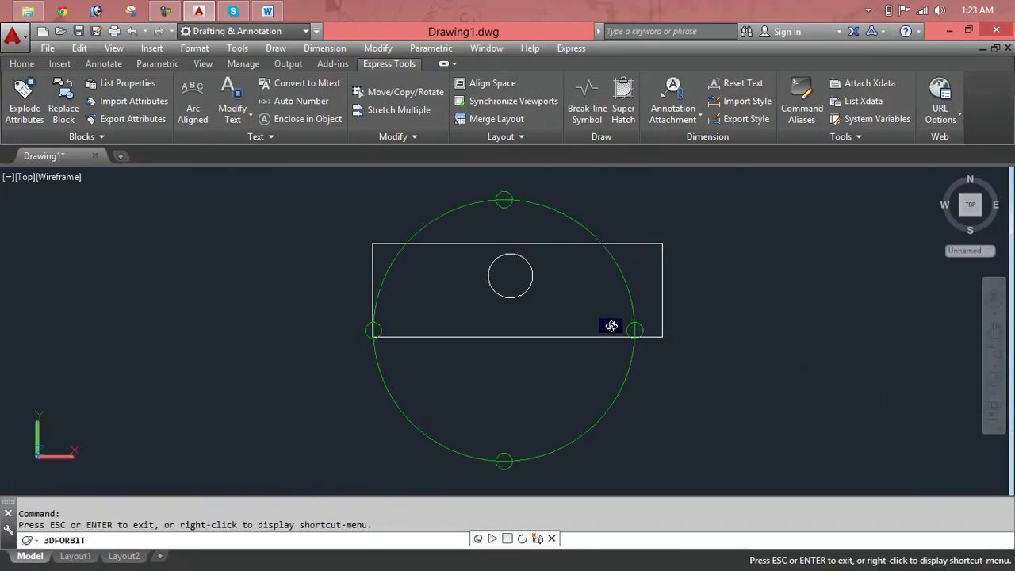
{"action": "mouse_move", "coordinate": [611, 326]}
{"action": "left_mouse_down"}
{"action": "mouse_move", "coordinate": [646, 310]}
{"action": "mouse_move", "coordinate": [658, 331]}
{"action": "mouse_move", "coordinate": [625, 241]}
{"action": "mouse_move", "coordinate": [471, 198]}
{"action": "mouse_move", "coordinate": [485, 179]}
{"action": "mouse_move", "coordinate": [502, 204]}
{"action": "mouse_move", "coordinate": [514, 177]}
{"action": "left_mouse_up"}
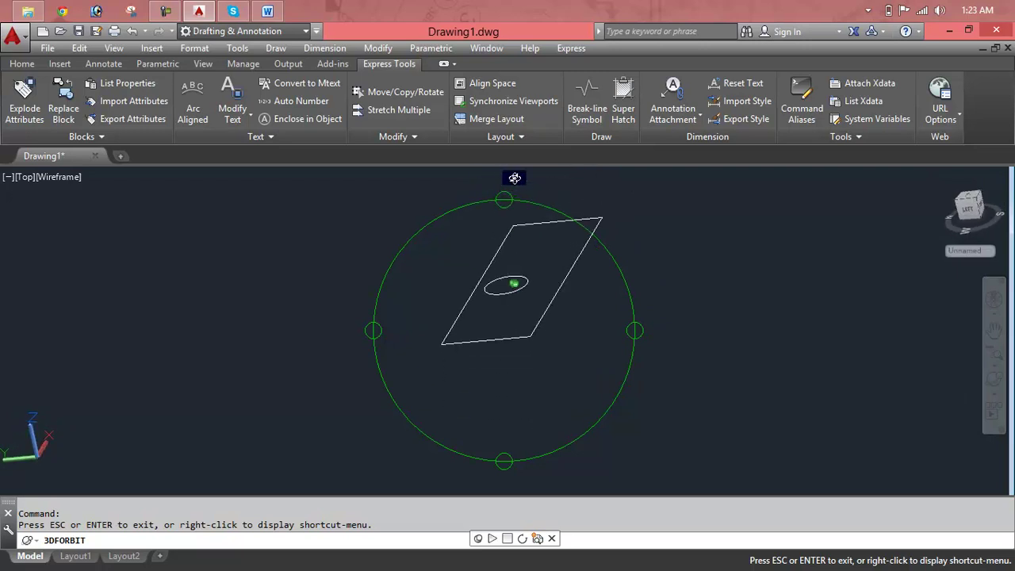
{"action": "mouse_move", "coordinate": [535, 242]}
{"action": "left_mouse_down"}
{"action": "mouse_move", "coordinate": [555, 368]}
{"action": "mouse_move", "coordinate": [637, 331]}
{"action": "mouse_move", "coordinate": [628, 220]}
{"action": "mouse_move", "coordinate": [519, 229]}
{"action": "mouse_move", "coordinate": [400, 296]}
{"action": "mouse_move", "coordinate": [413, 325]}
{"action": "mouse_move", "coordinate": [517, 315]}
{"action": "mouse_move", "coordinate": [551, 341]}
{"action": "mouse_move", "coordinate": [540, 383]}
{"action": "mouse_move", "coordinate": [456, 406]}
{"action": "left_mouse_up"}
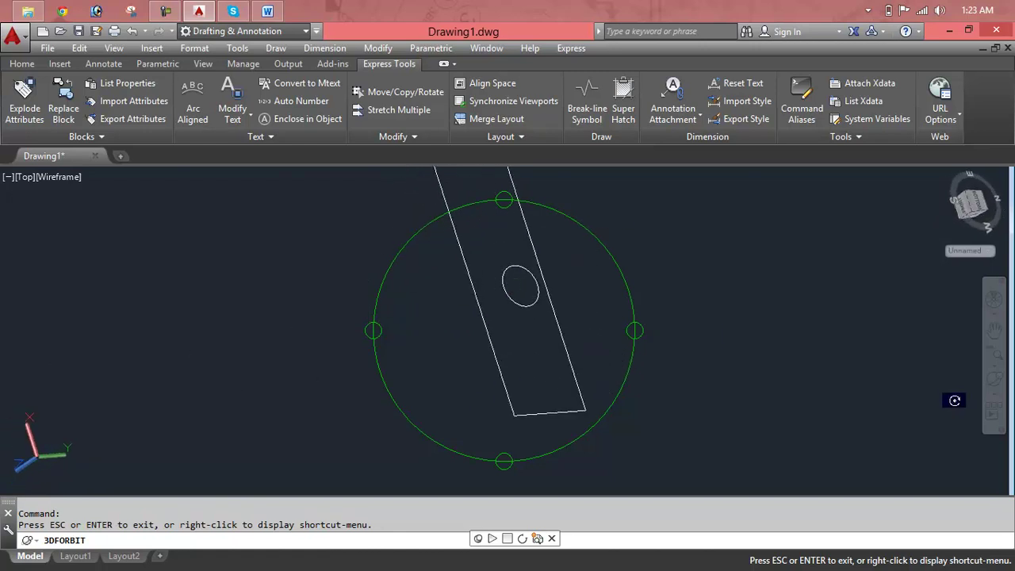
- Run Continuous Orbit to spin the view, then stop it with Esc
{"action": "left_click", "coordinate": [996, 392]}
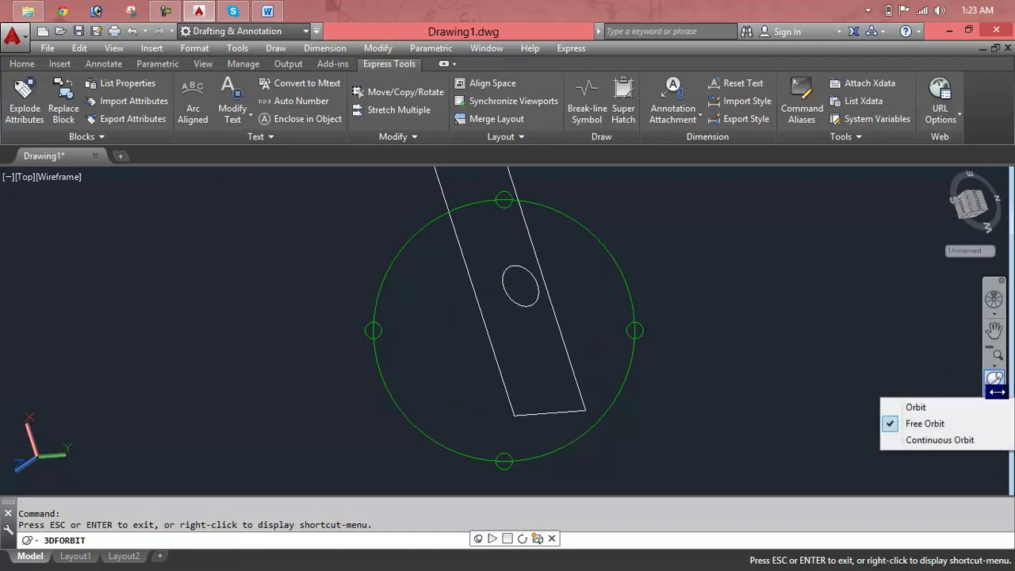
{"action": "left_click", "coordinate": [938, 440]}
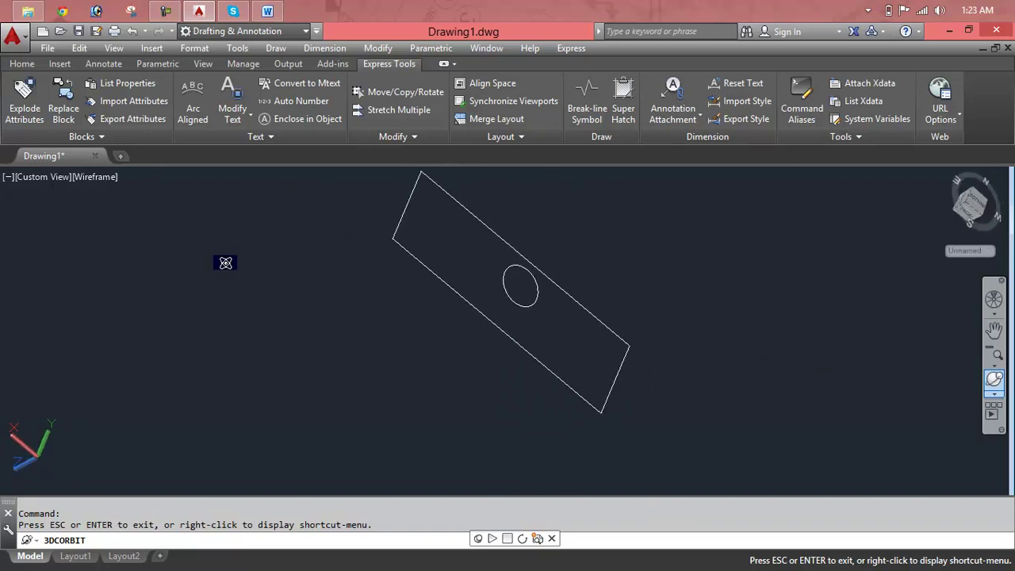
{"action": "key", "text": "Escape"}
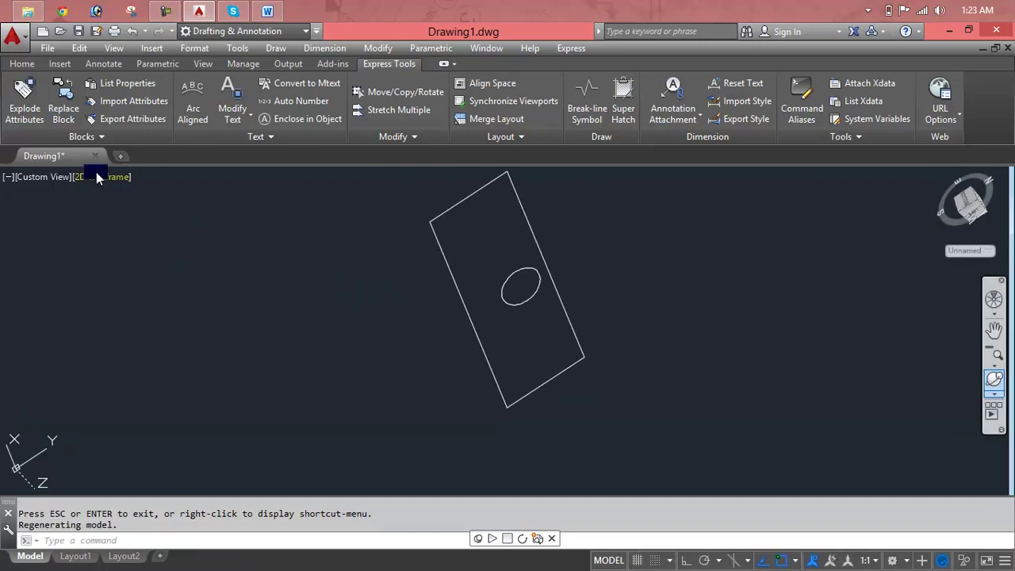
- Switch the viewport back to the Top preset view
{"action": "left_click", "coordinate": [48, 177]}
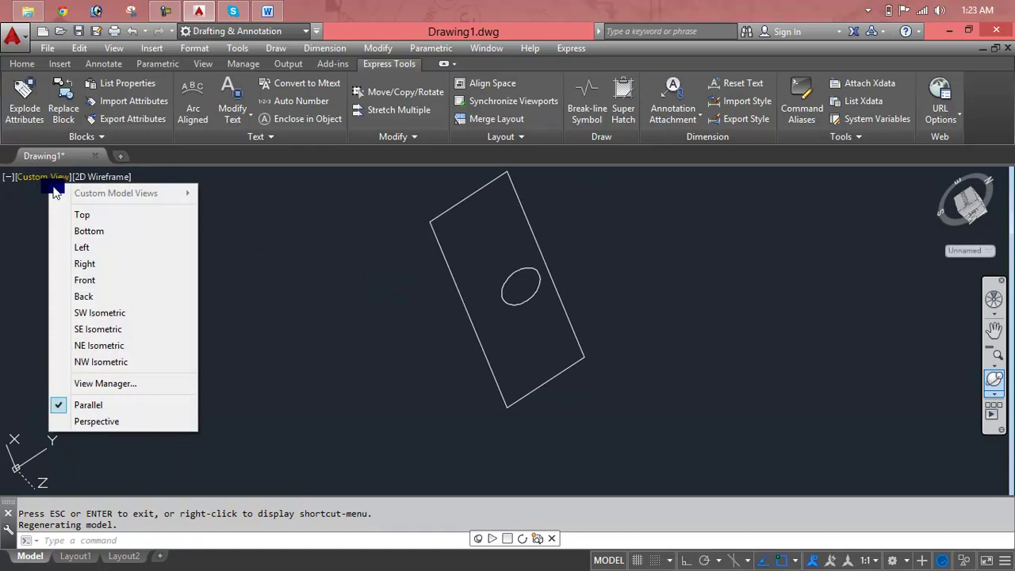
{"action": "left_click", "coordinate": [79, 215]}
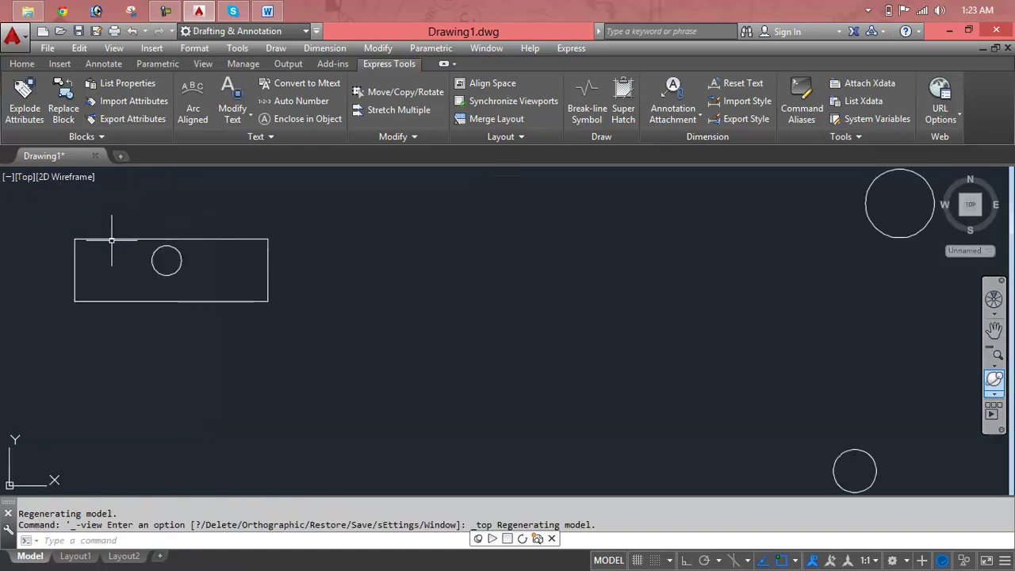
{"action": "scroll", "coordinate": [177, 270], "scroll_direction": "down", "scroll_amount": 5}
- Select all four objects with a window and delete them, leaving the drawing empty
{"action": "left_click", "coordinate": [741, 220]}
{"action": "left_click", "coordinate": [384, 444]}
{"action": "key", "text": "Delete"}
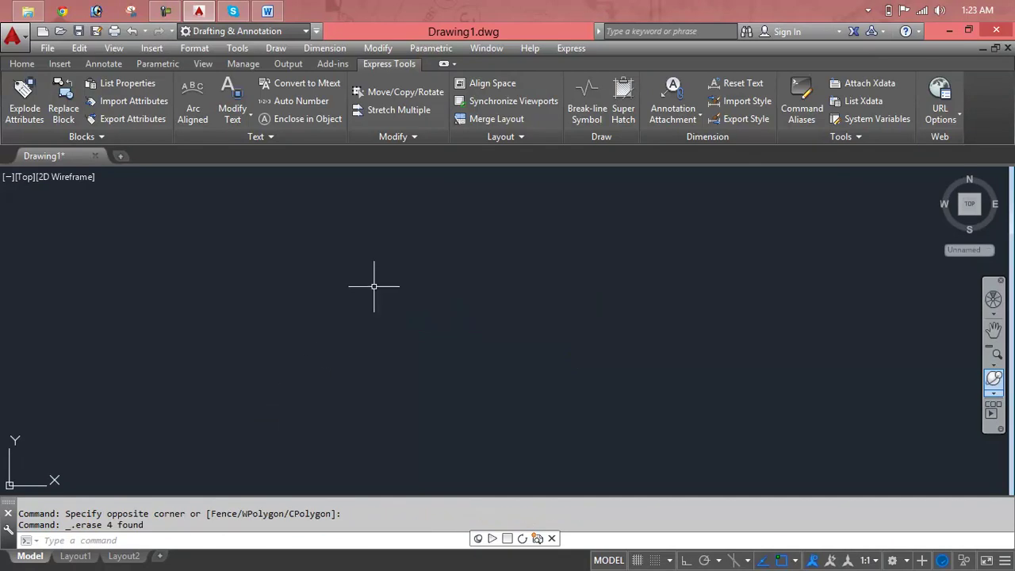